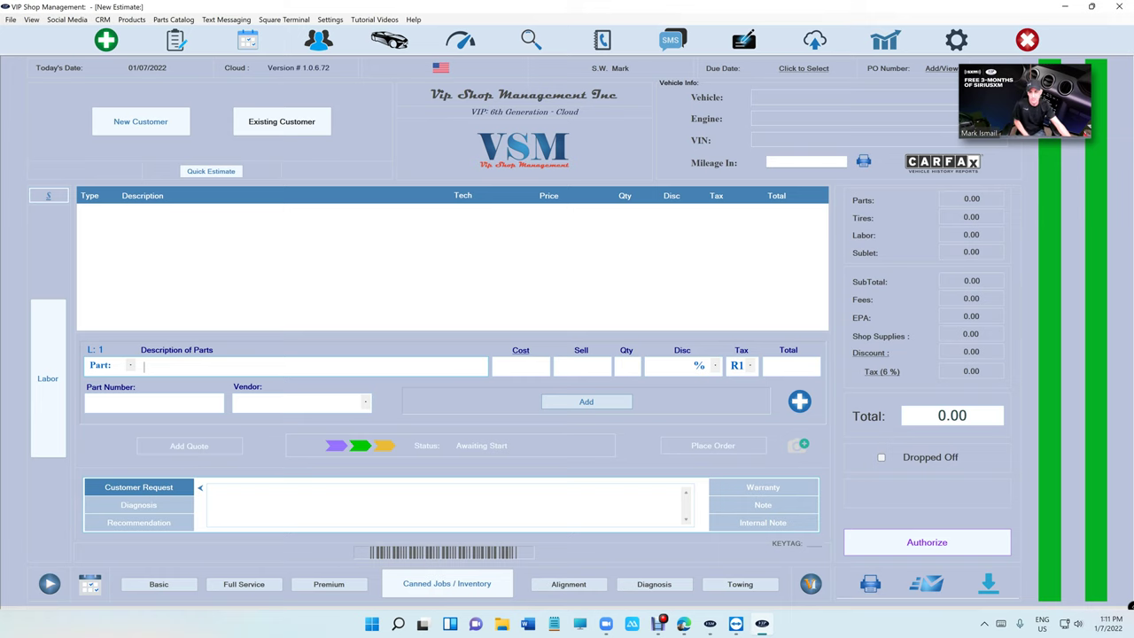
Look up the existing customer by name and create an estimate for their 2006 Pontiac G6 GT.
left_click(305, 122)
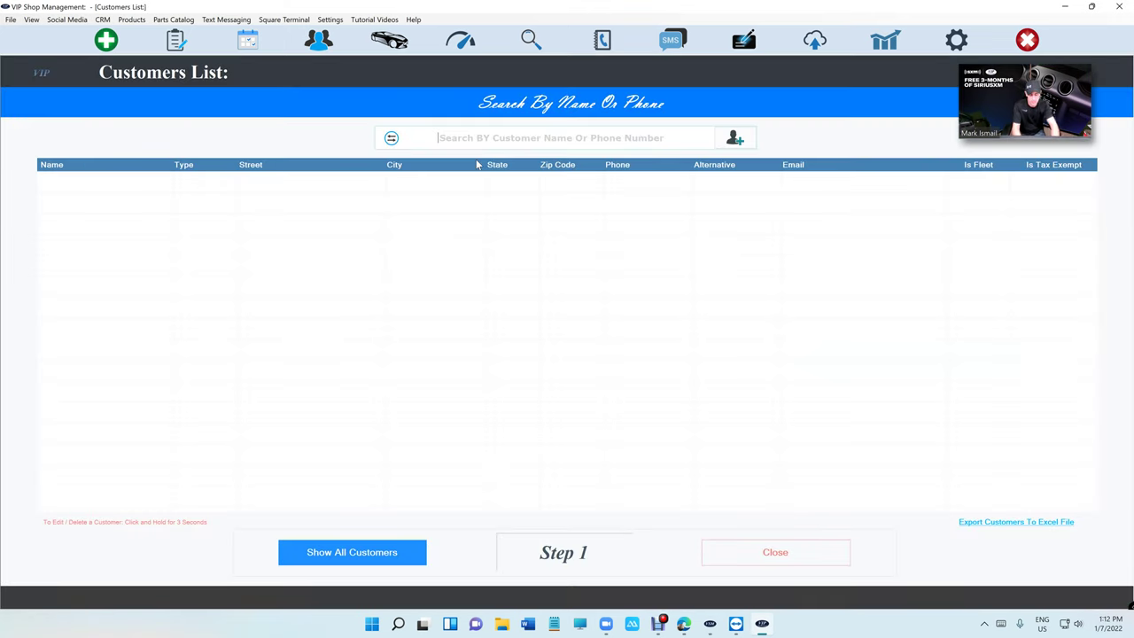
type("mark is")
left_click(494, 188)
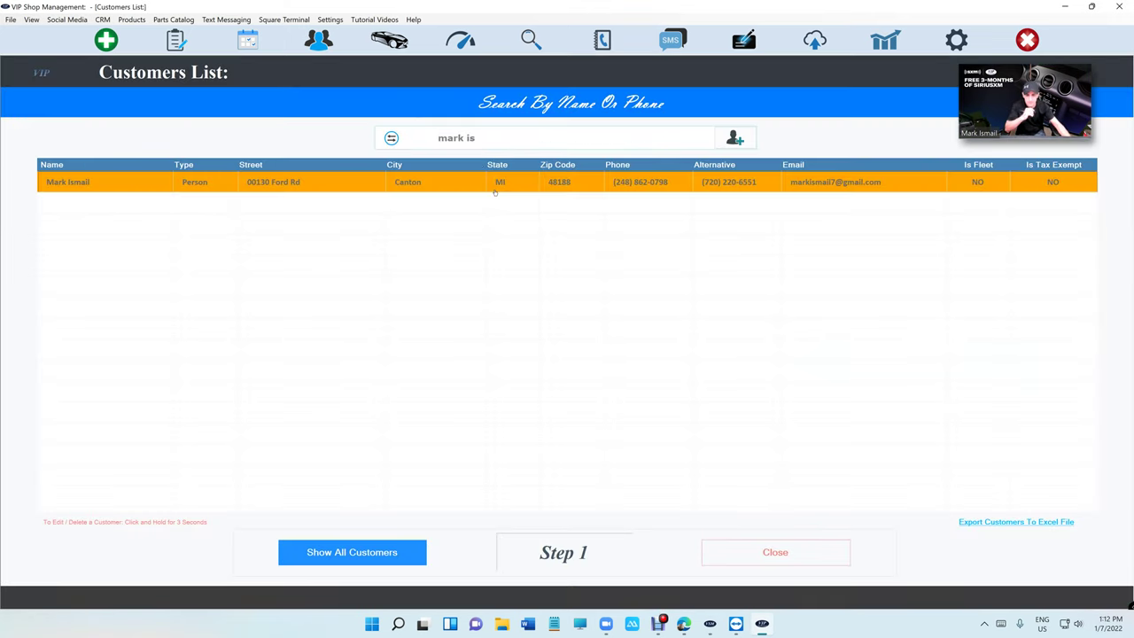
left_click(499, 184)
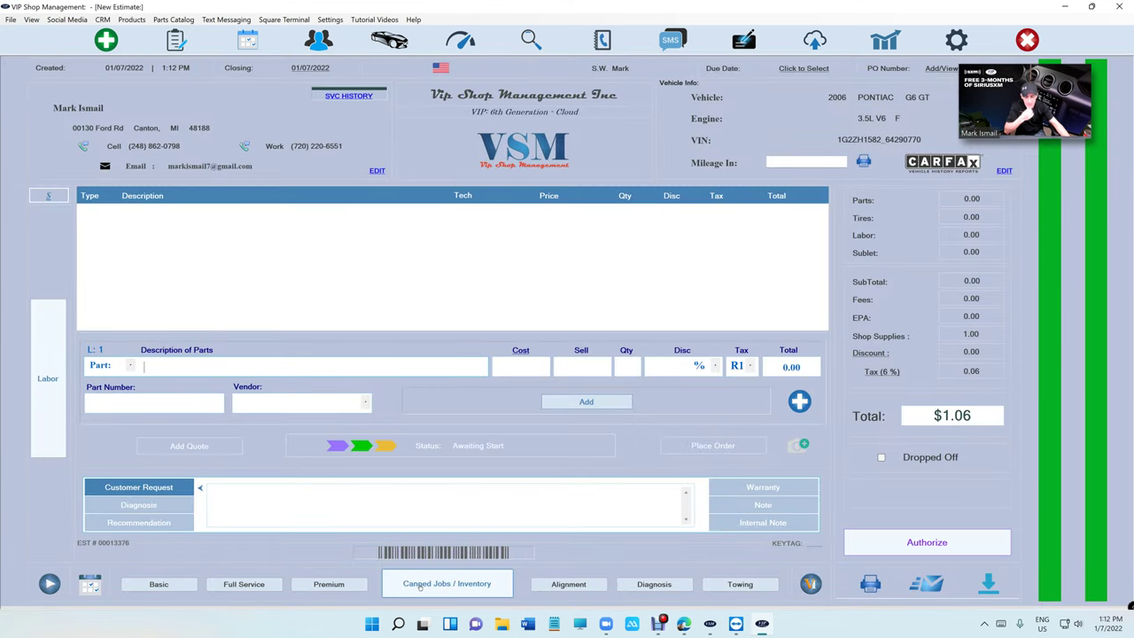
Add the Alternator canned job, then search 'st' and add the Starter job, reaching $653.87.
left_click(420, 585)
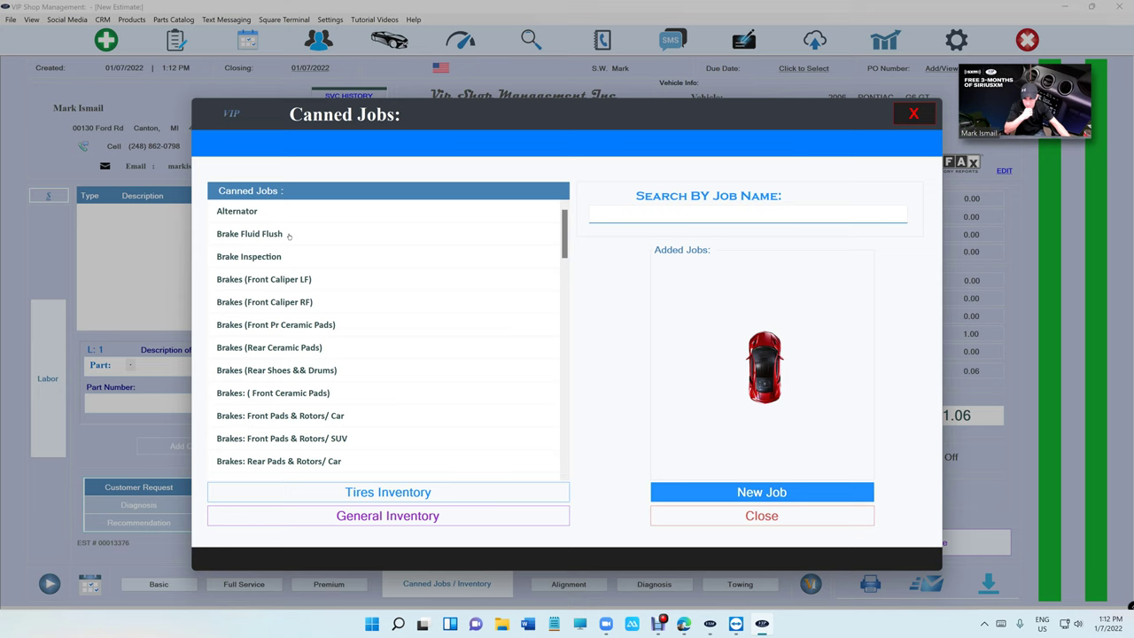
left_click(298, 220)
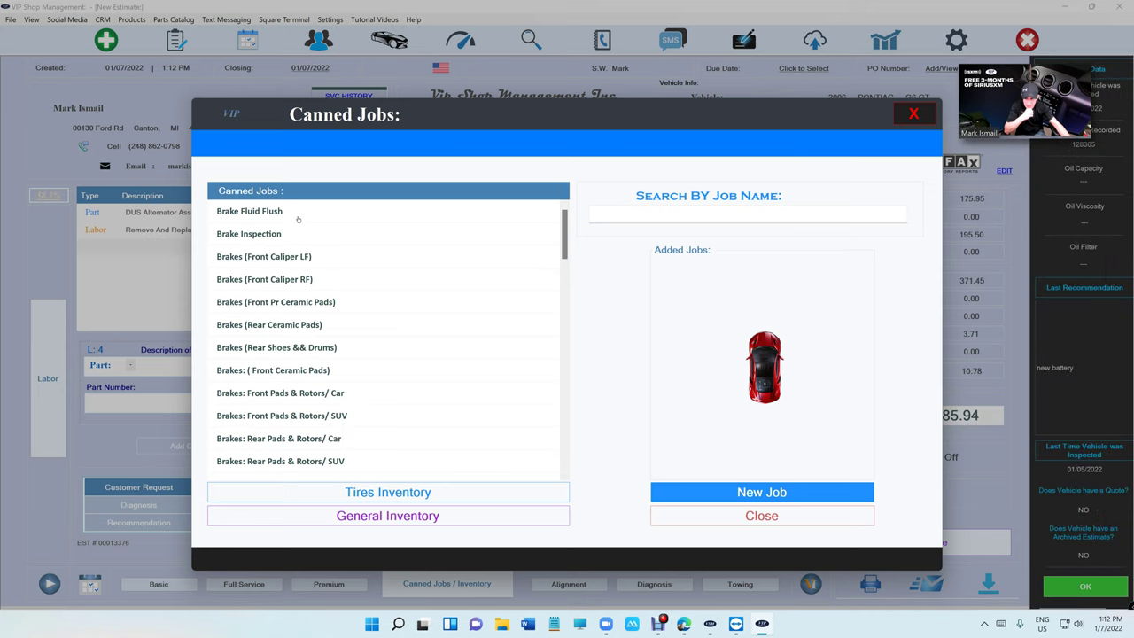
scroll(303, 263, "down", 10)
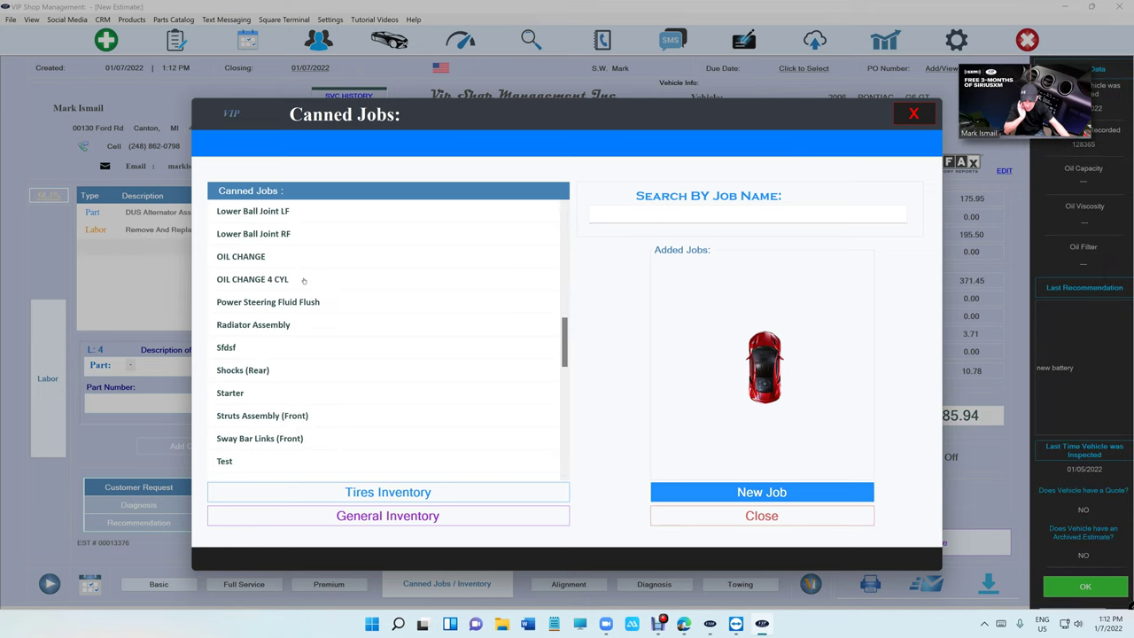
scroll(304, 281, "up", 2)
scroll(304, 281, "down", 2)
left_click(667, 214)
type("st")
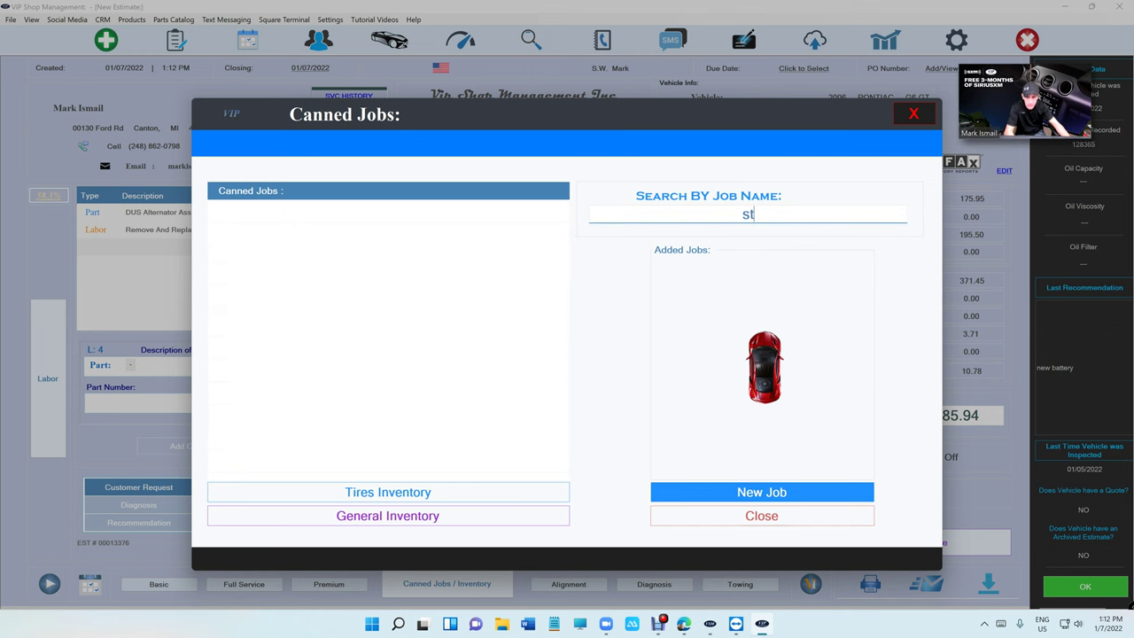
left_click(349, 239)
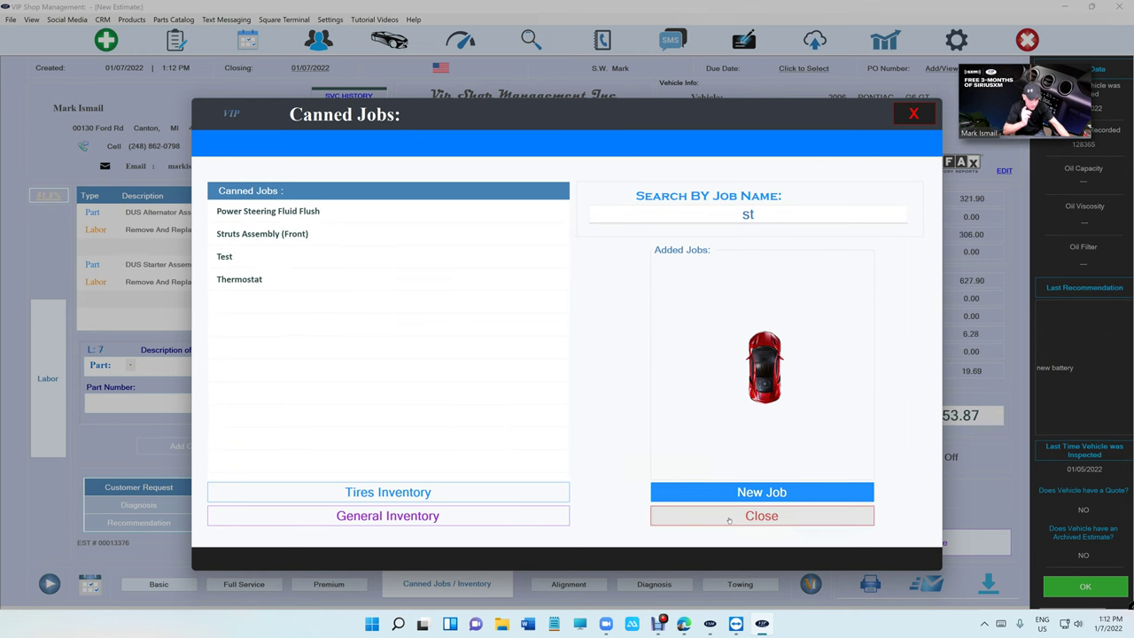
left_click(762, 516)
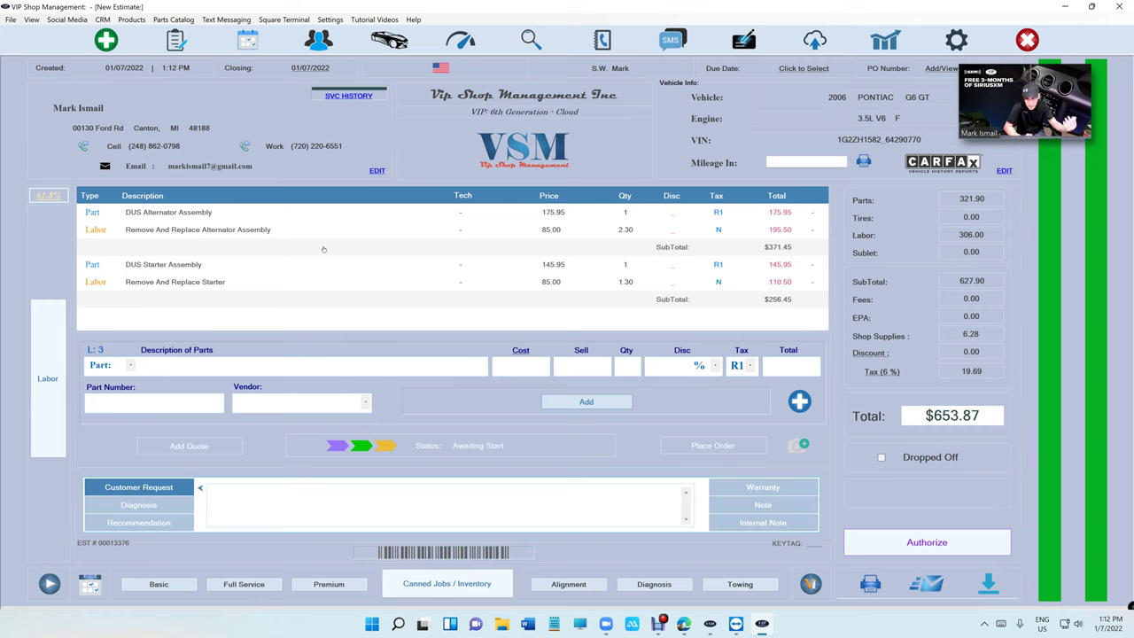
Decline the DUS Starter Assembly part and the Remove And Replace Starter labor line.
left_click(324, 264)
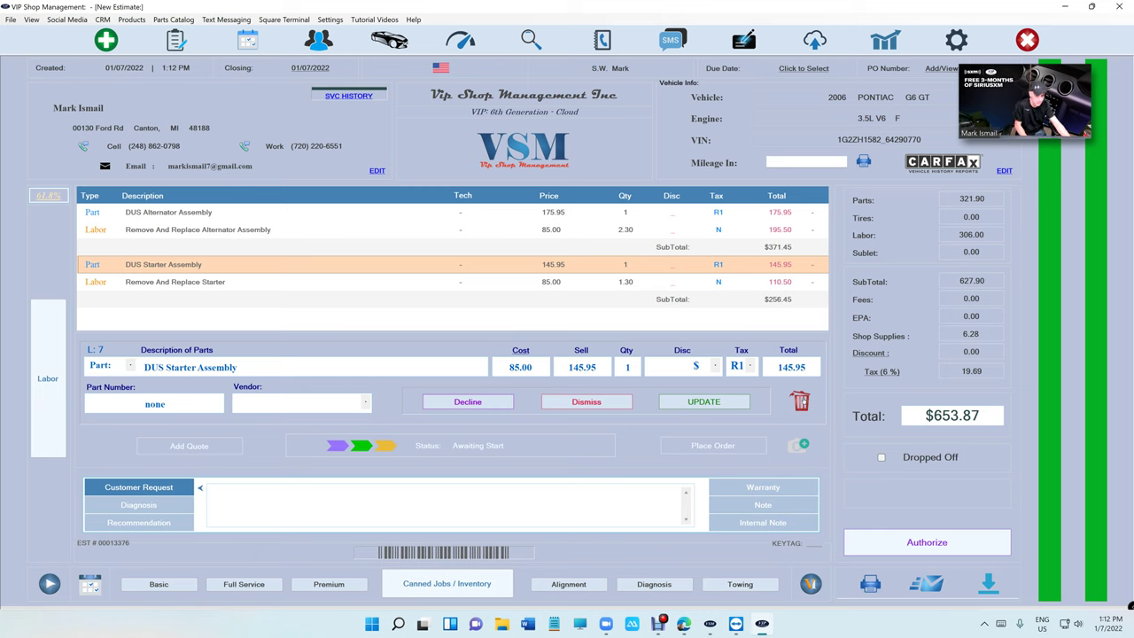
left_click(478, 403)
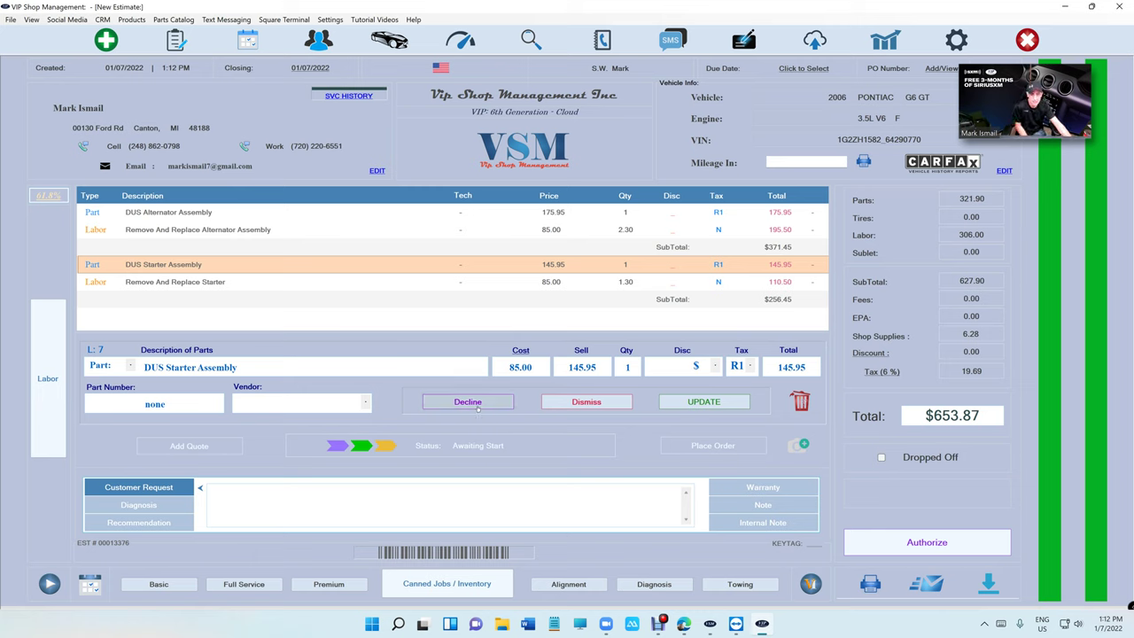
left_click(529, 255)
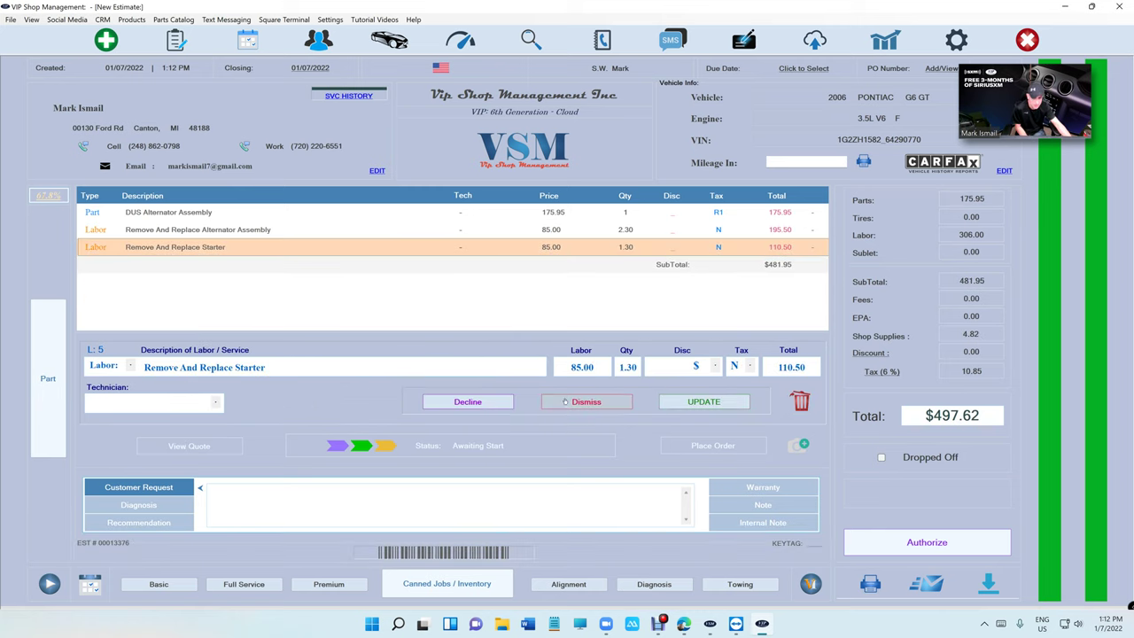
left_click(468, 401)
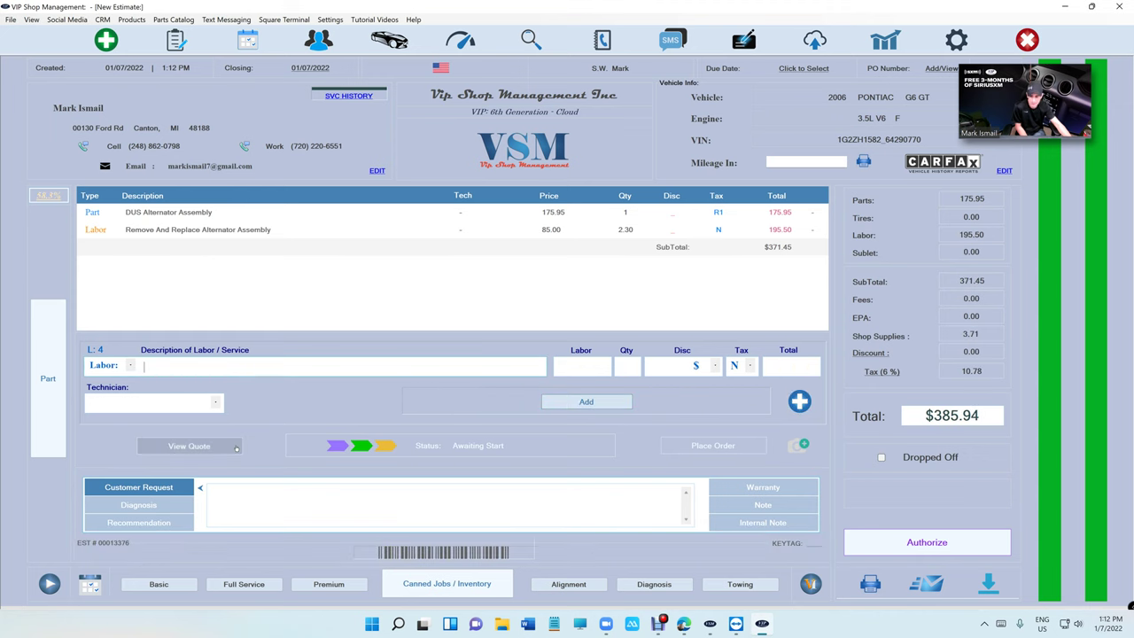
Review the $267.92 starter quote, returning each time to the $385.94 estimate.
left_click(218, 449)
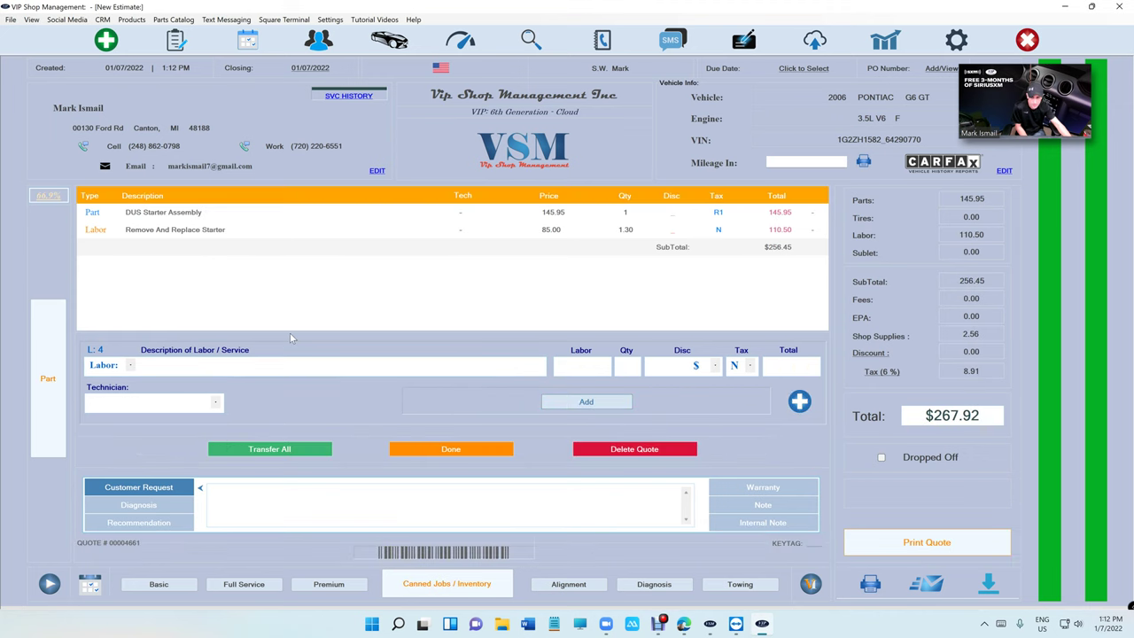
left_click(483, 455)
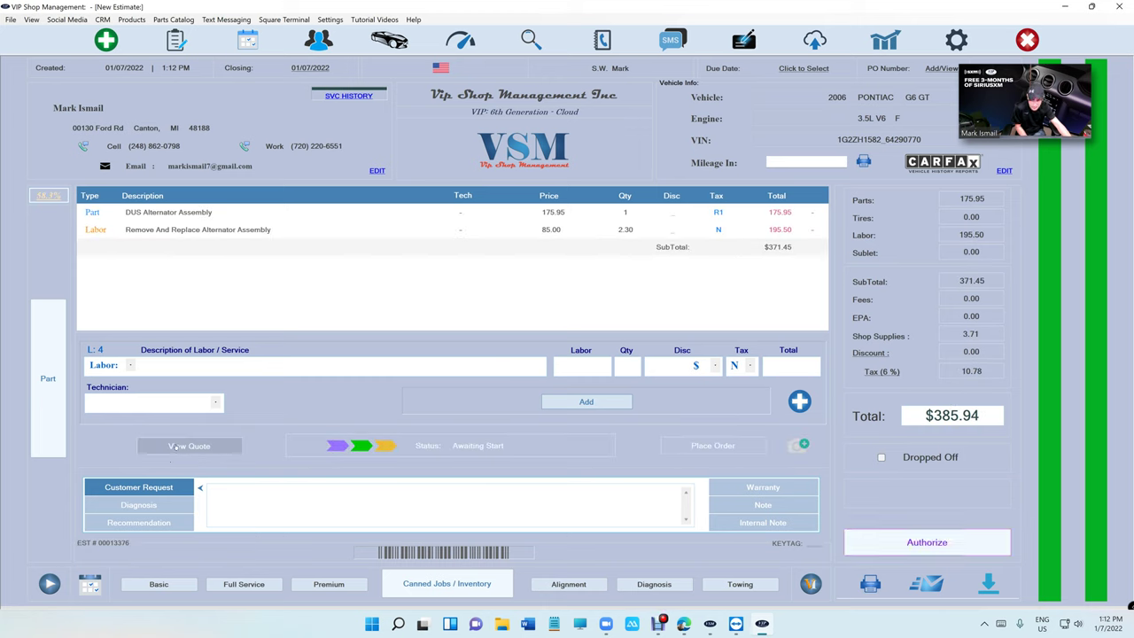
left_click(177, 448)
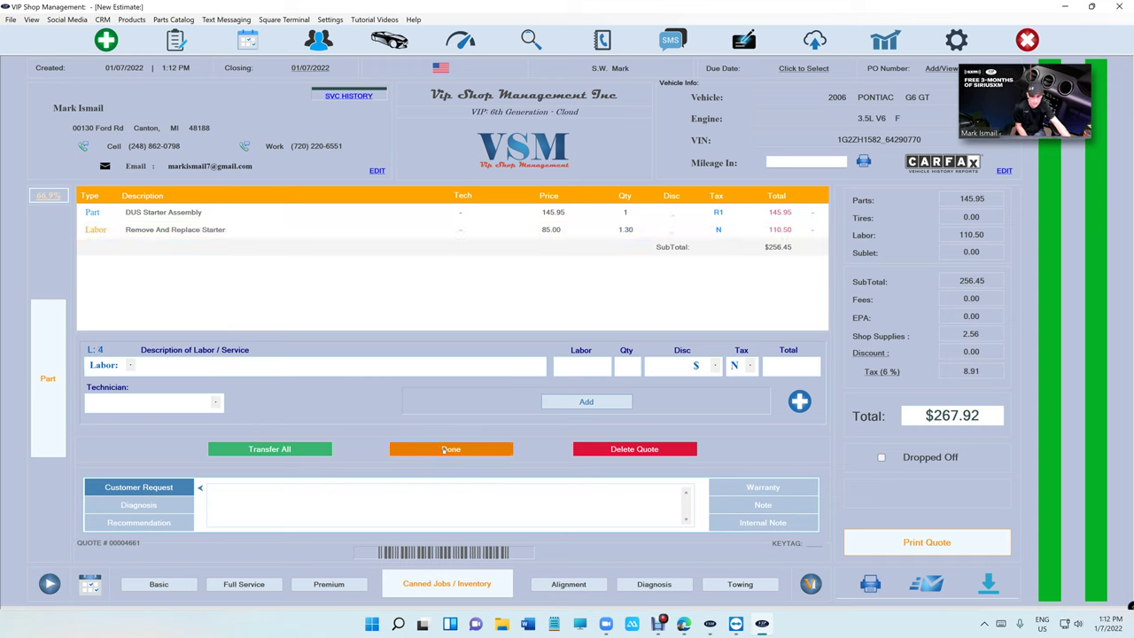
left_click(443, 450)
left_click(214, 456)
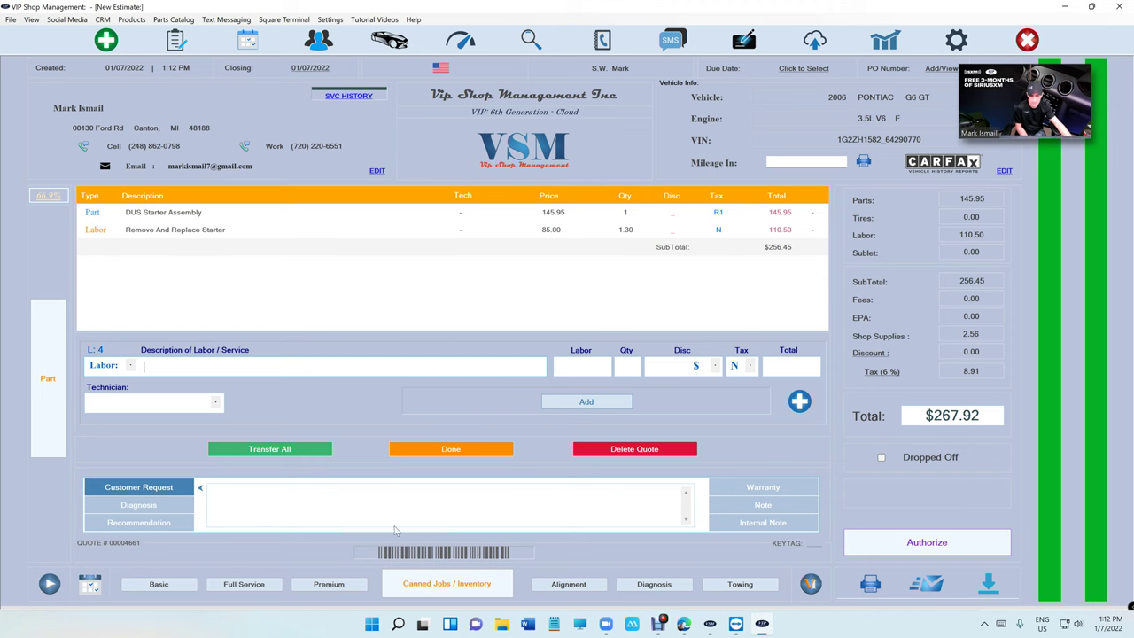
left_click(451, 448)
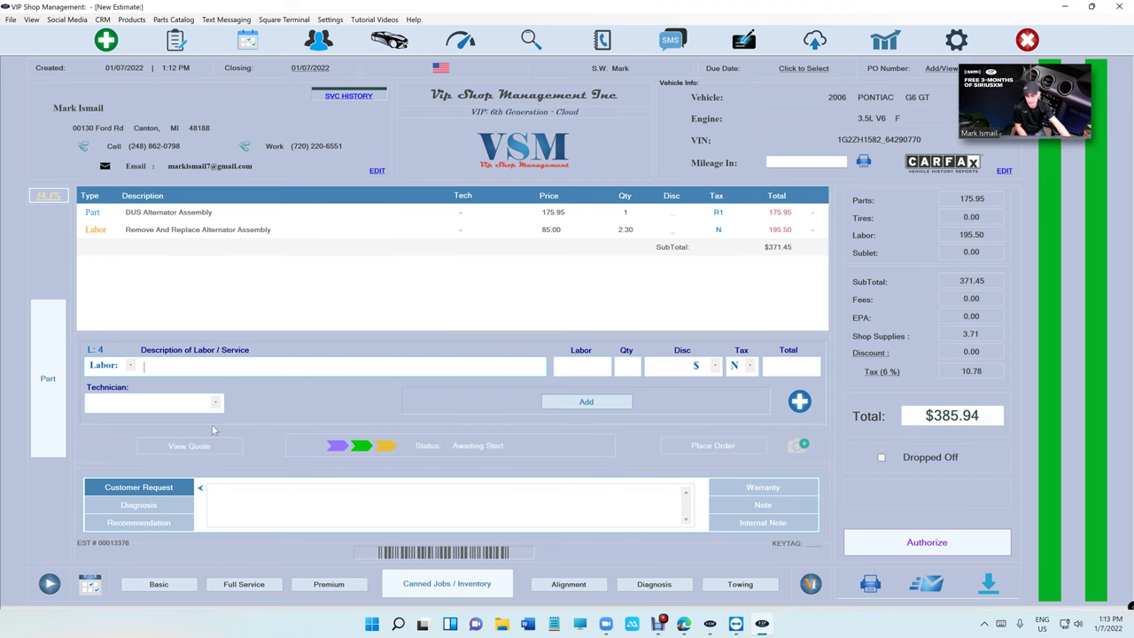
Add the Brakes: Front Pads & Rotors job, then delete its pads, rotors and labor lines.
left_click(427, 588)
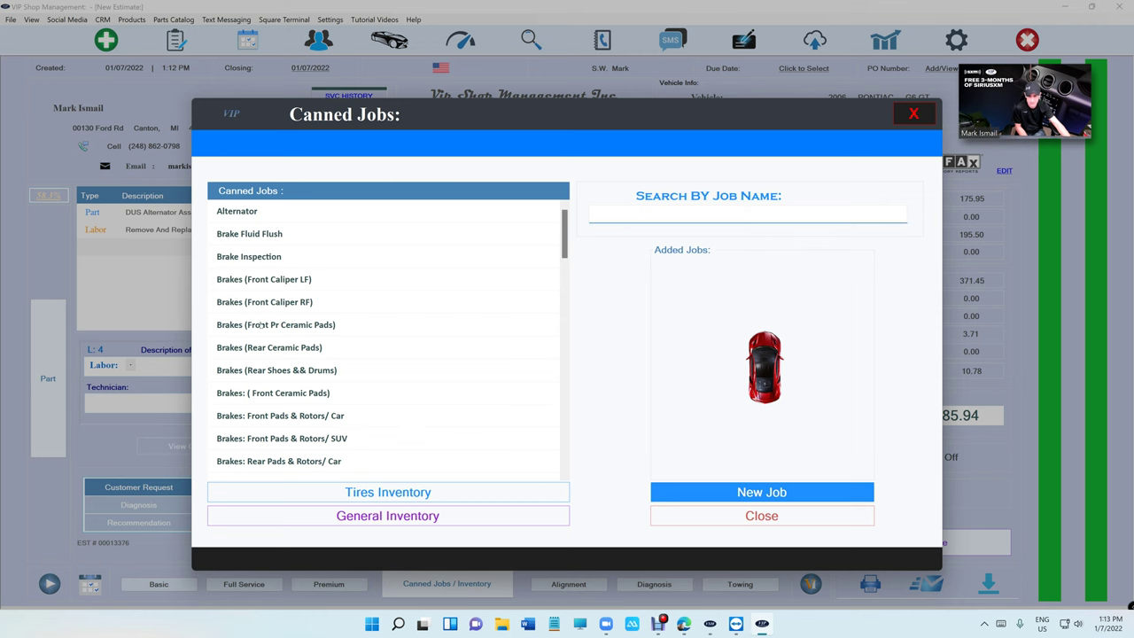
scroll(307, 374, "down", 1)
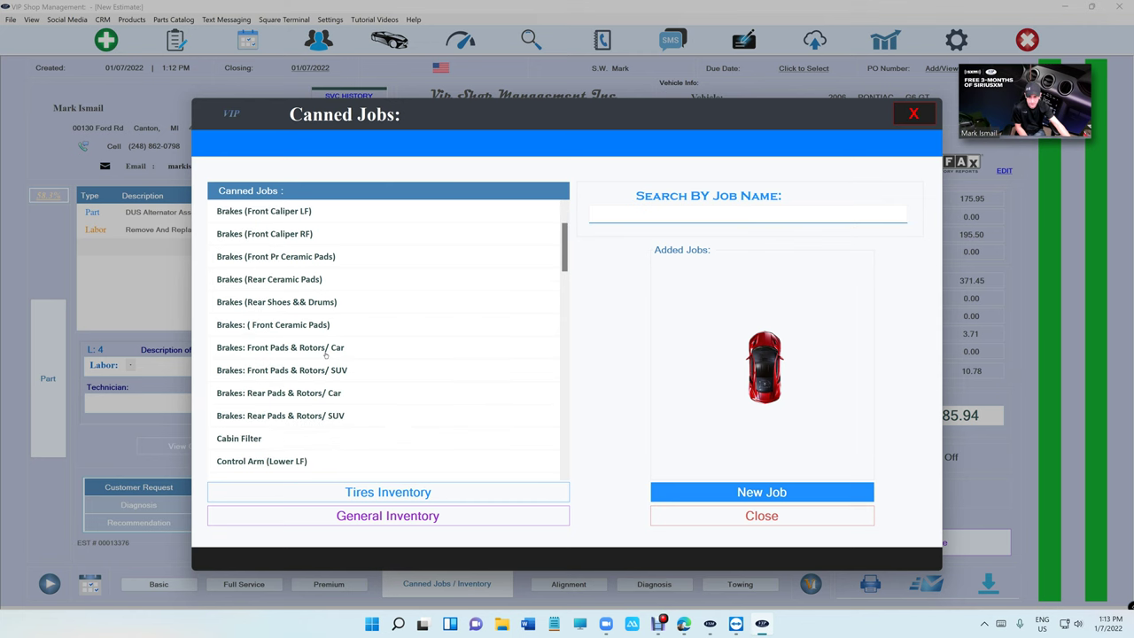
left_click(326, 347)
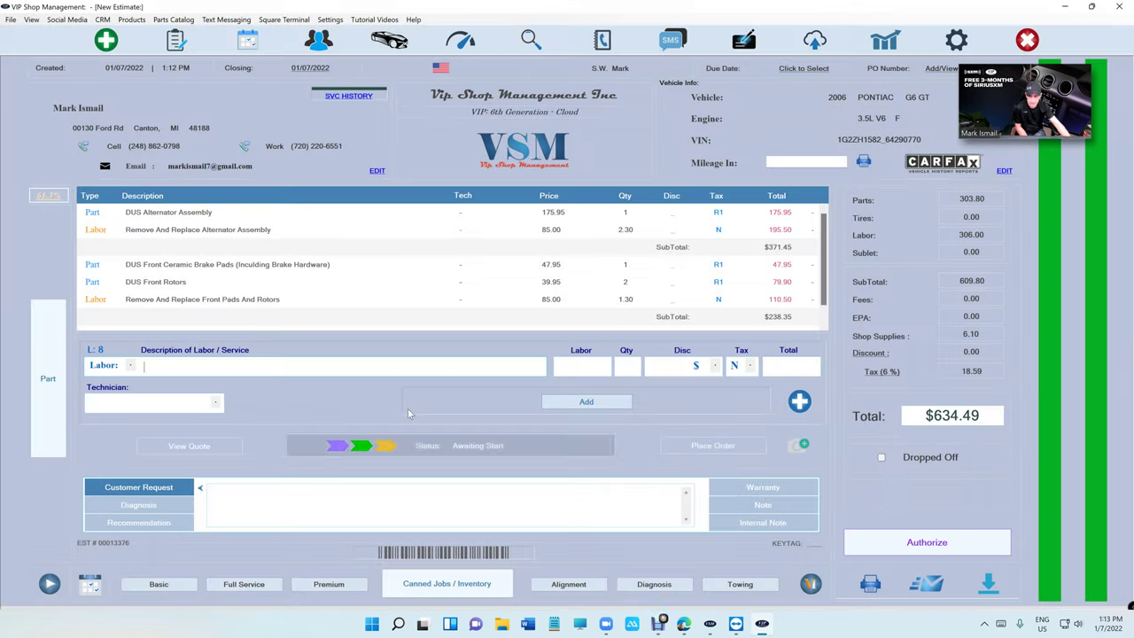
left_click(364, 266)
key("Delete")
left_click(585, 266)
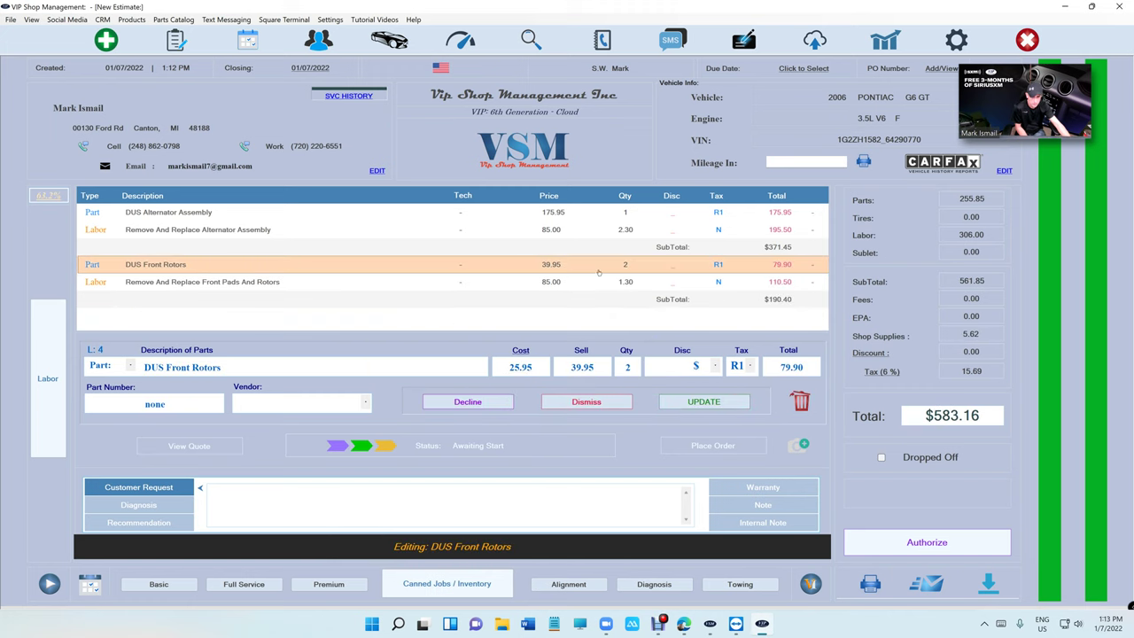
key("Delete")
left_click(589, 247)
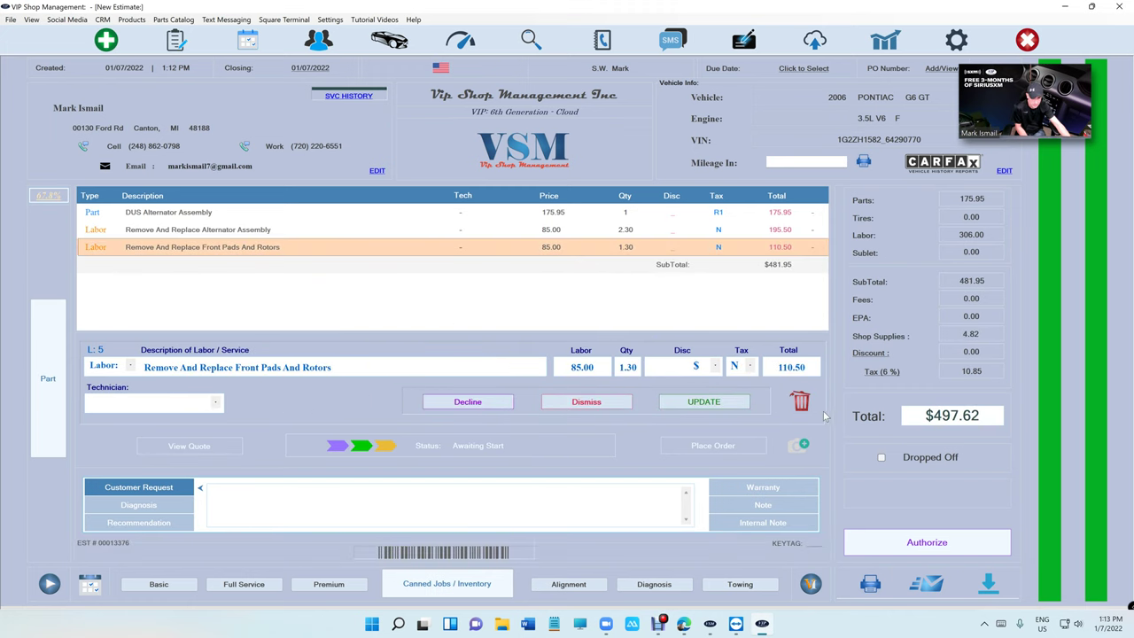
key("Delete")
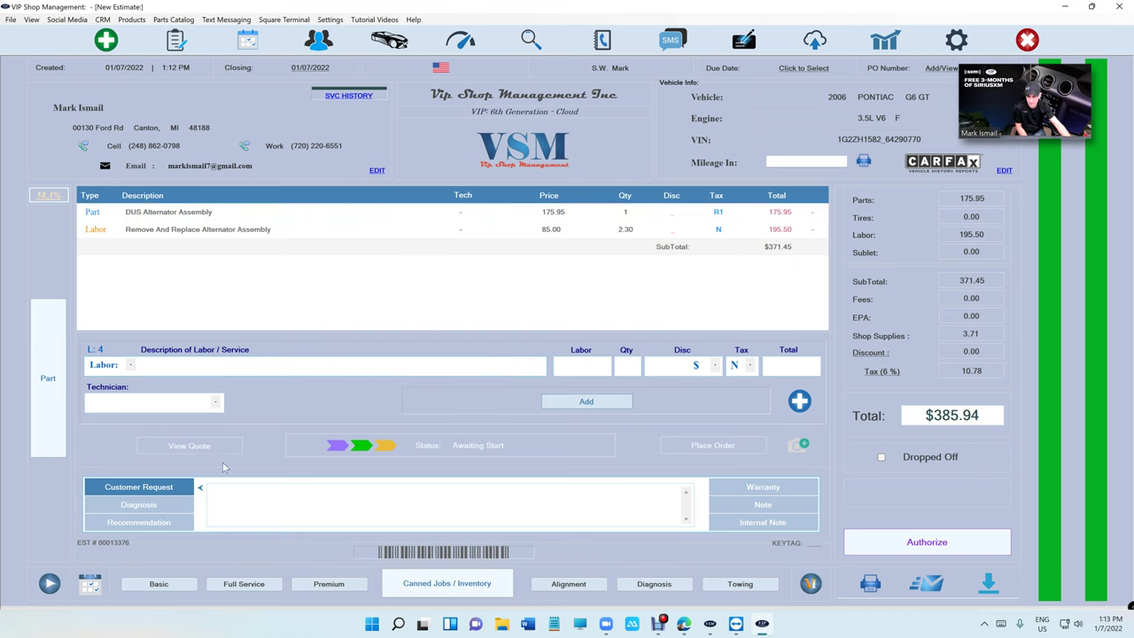
Re-add the front pads and rotors job and decline its pads, rotors and labor lines into the quote.
left_click(446, 592)
scroll(266, 341, "down", 1)
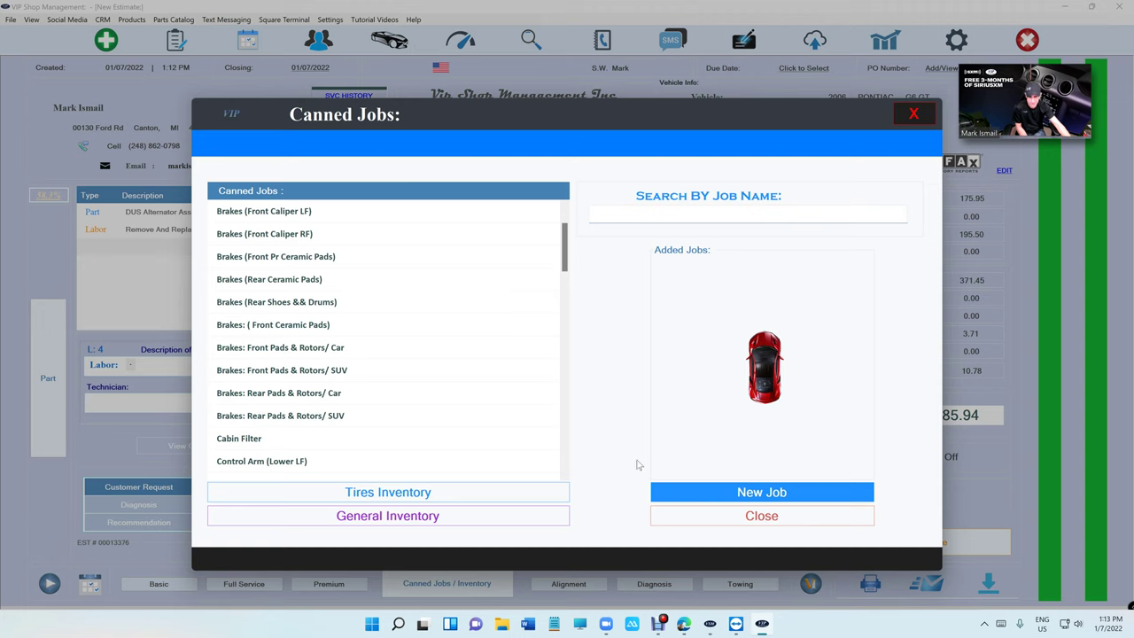
left_click(763, 515)
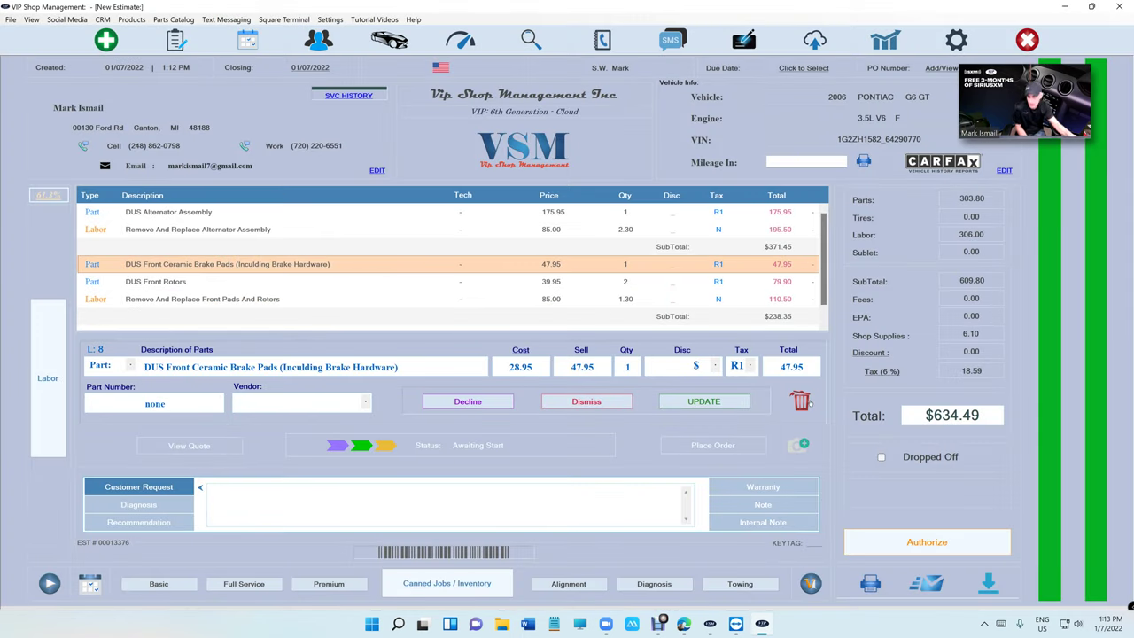
left_click(465, 406)
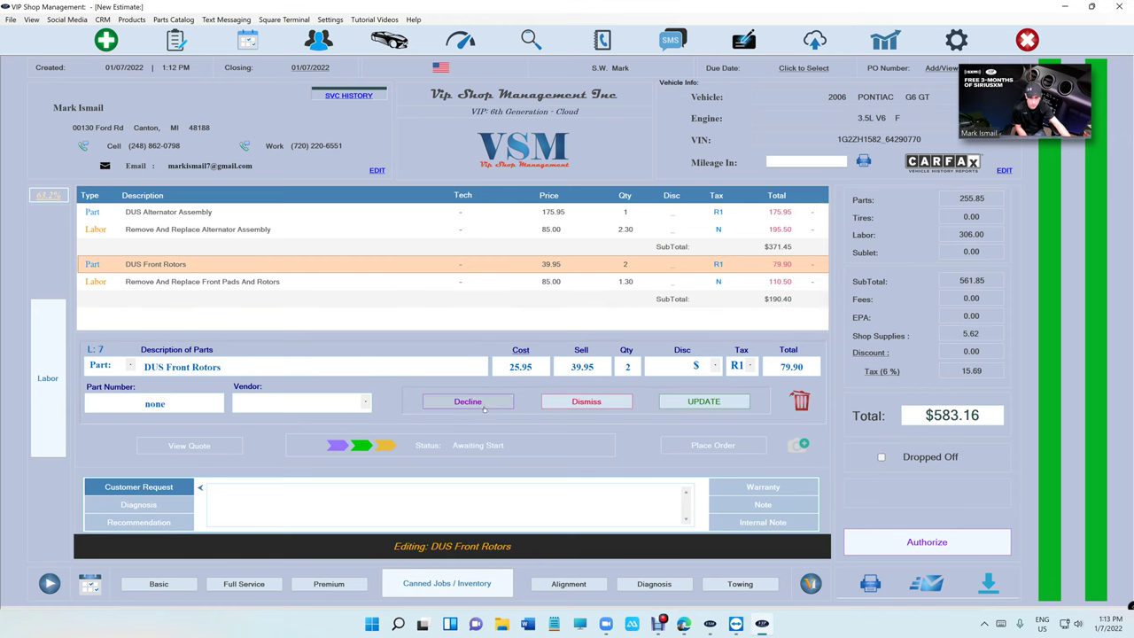
left_click(469, 401)
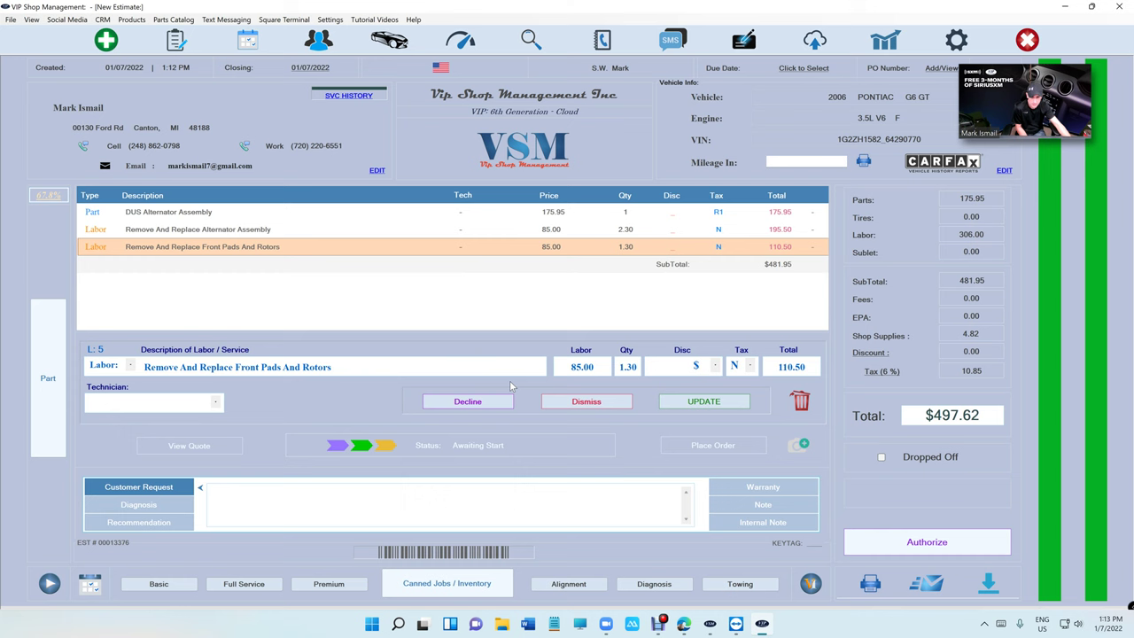
left_click(507, 401)
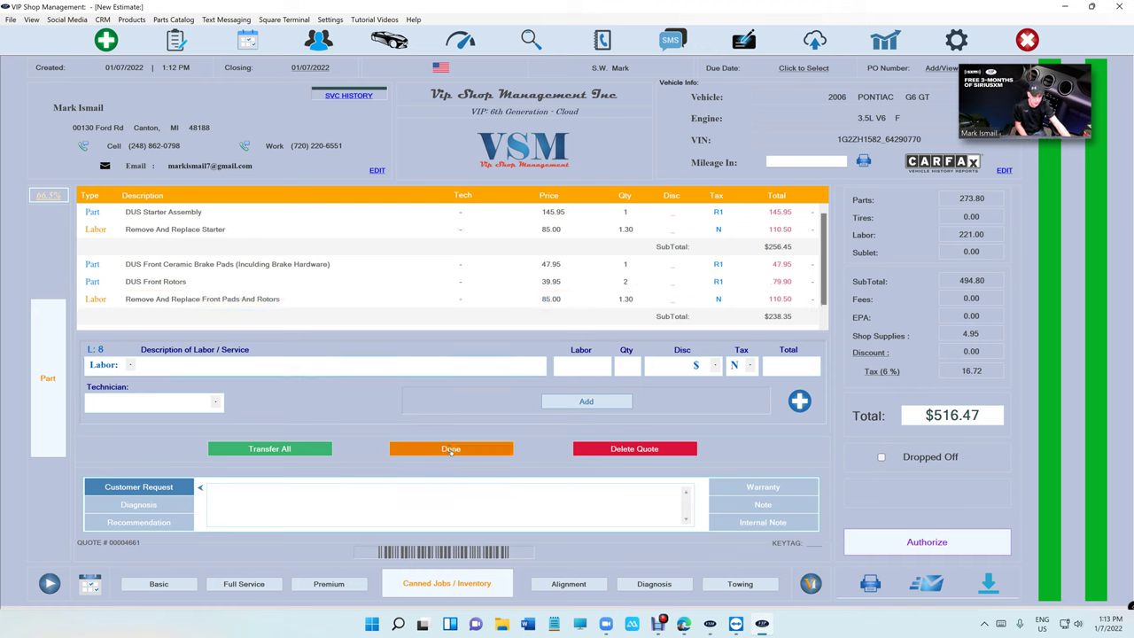
left_click(451, 449)
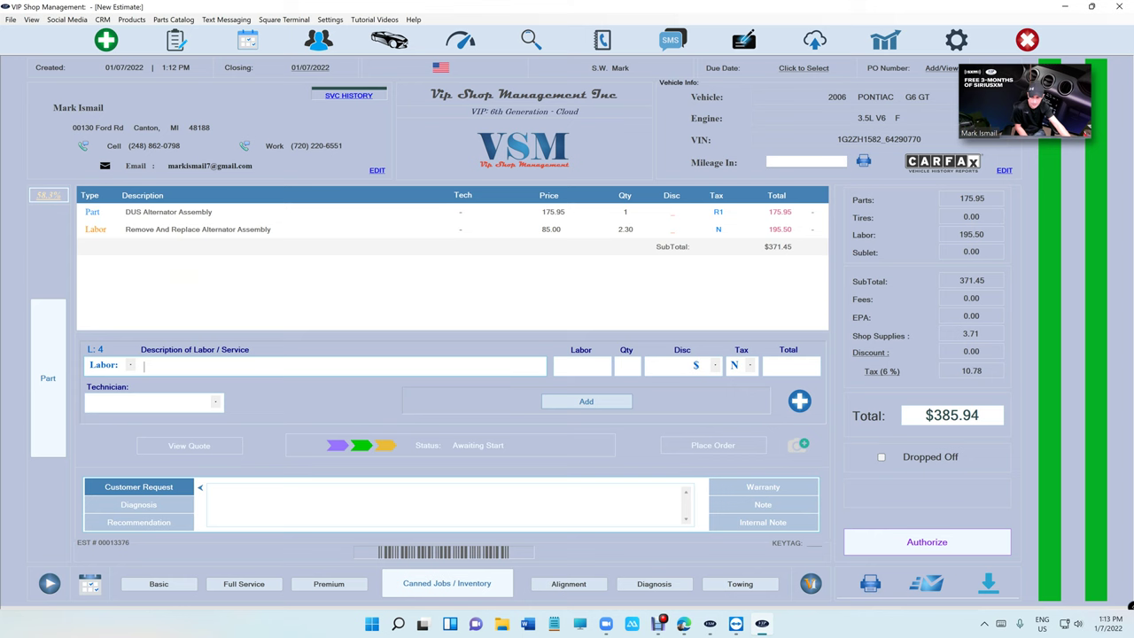
left_click(189, 445)
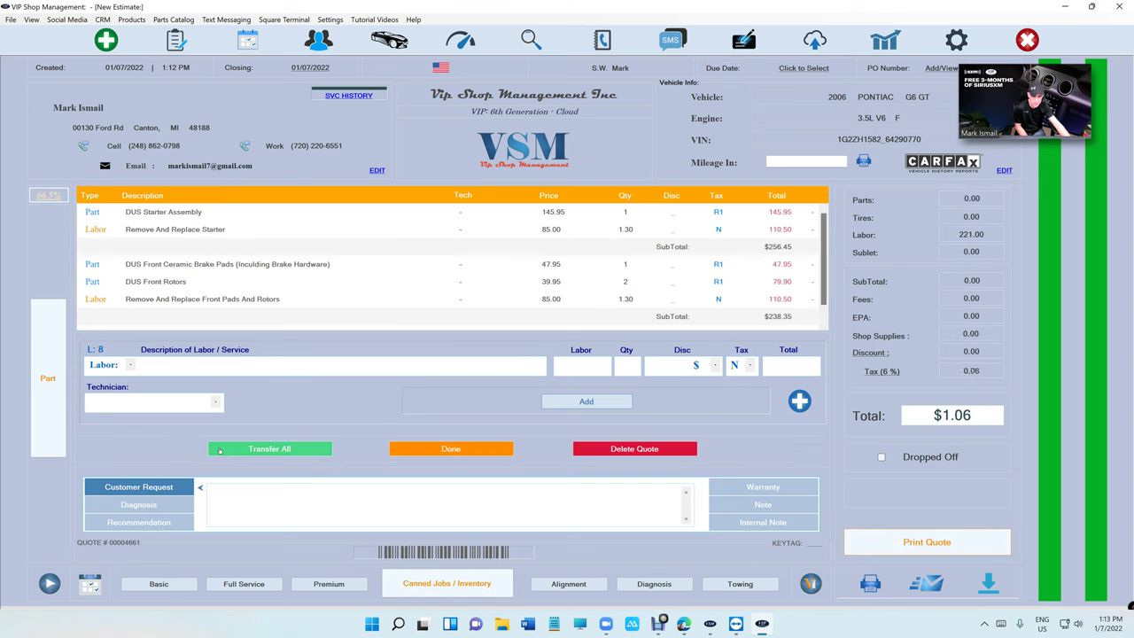
left_click(870, 583)
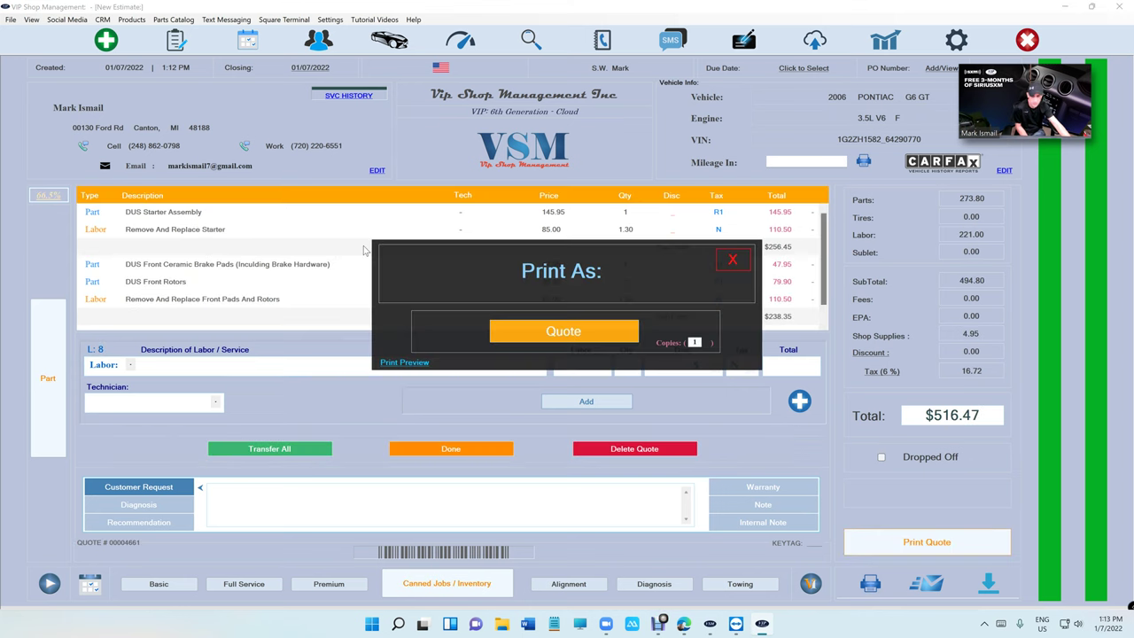
left_click(414, 363)
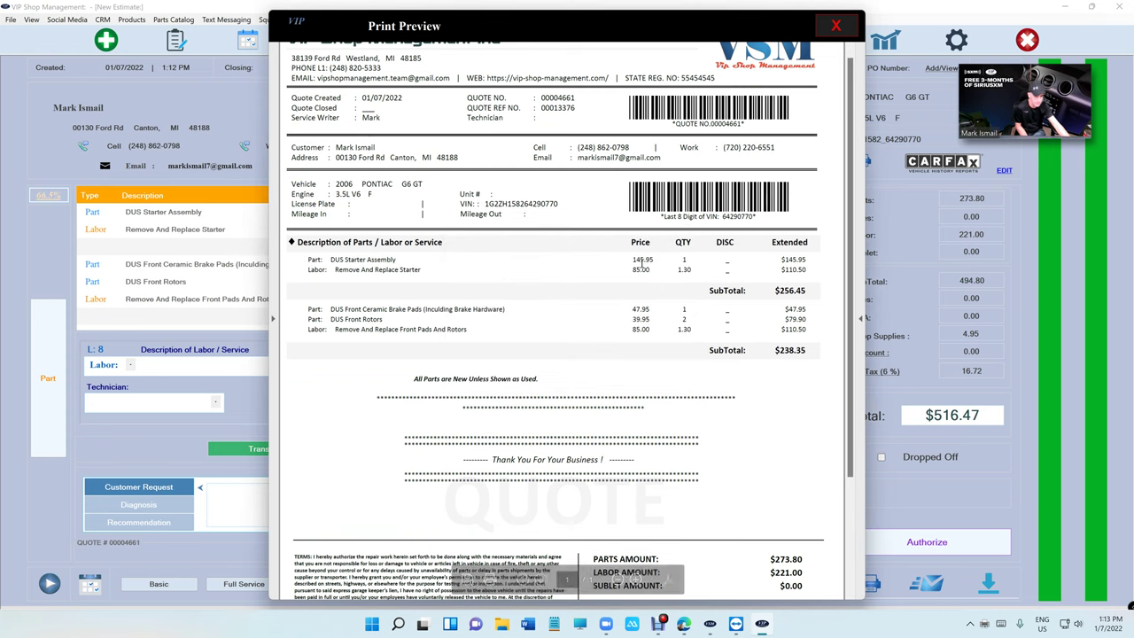
scroll(778, 275, "down", 2)
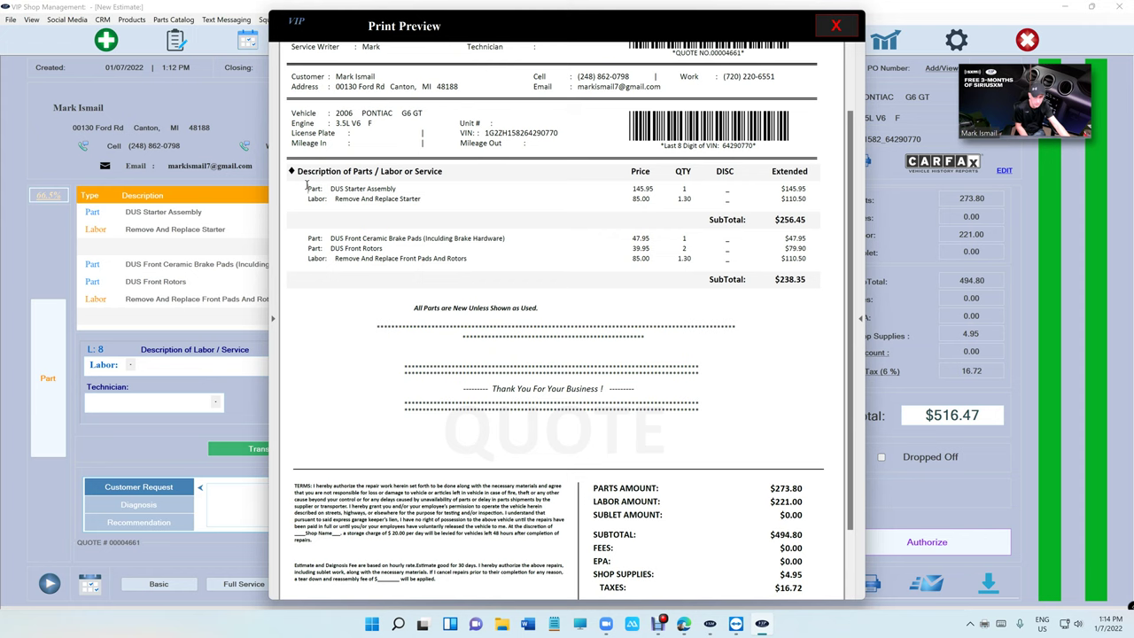
left_click_drag(310, 189, 345, 200)
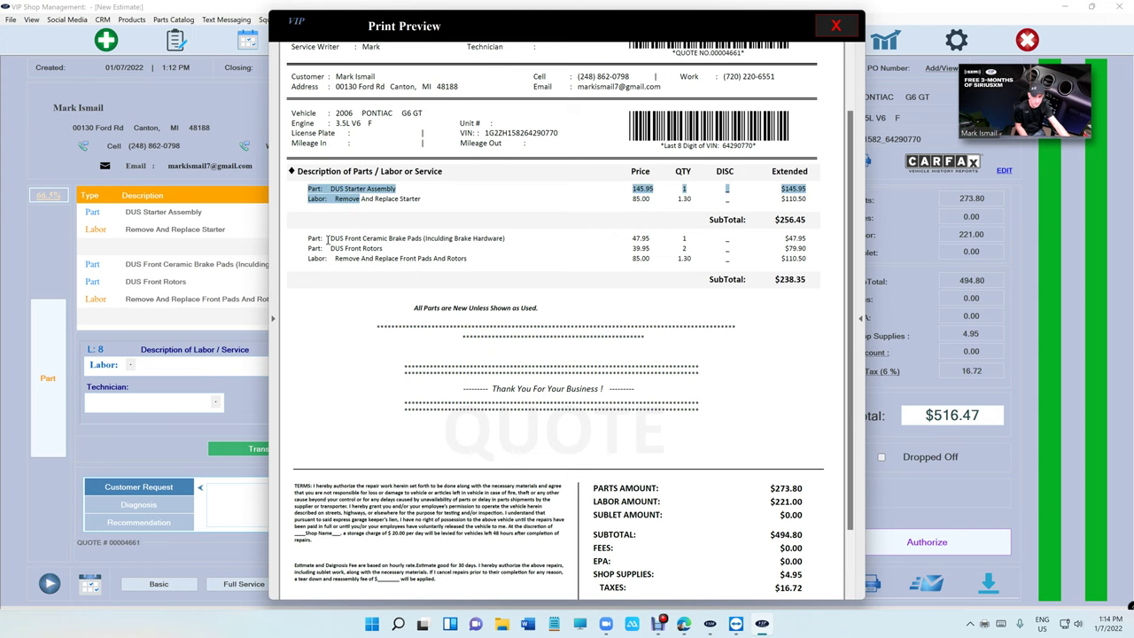
scroll(327, 239, "down", 1)
scroll(587, 424, "down", 2)
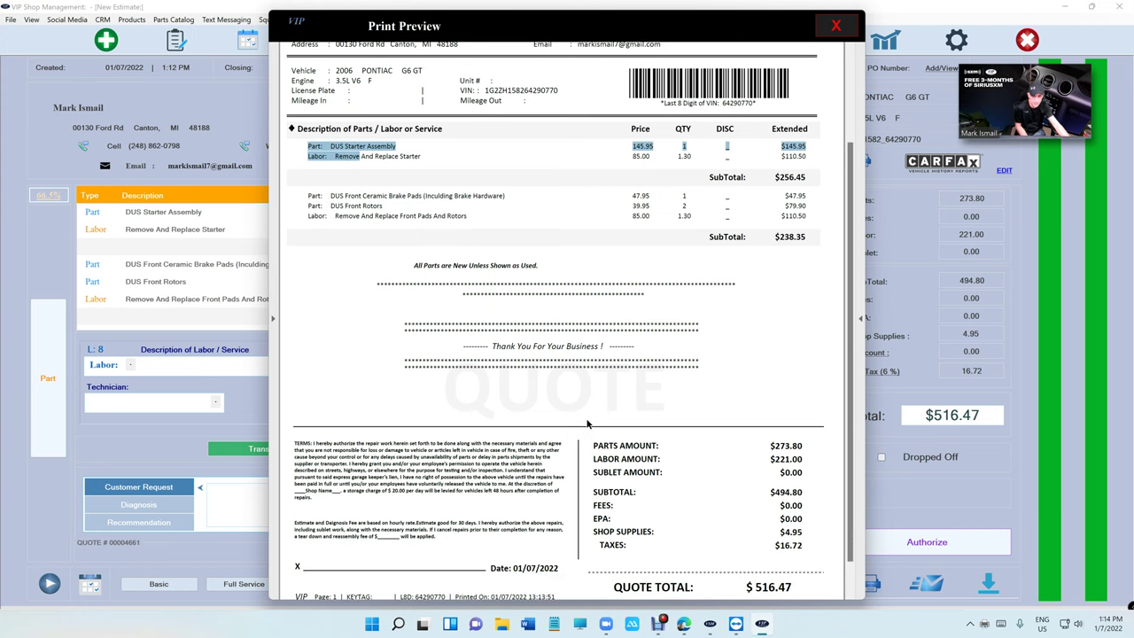
scroll(560, 342, "up", 7)
scroll(359, 68, "up", 1)
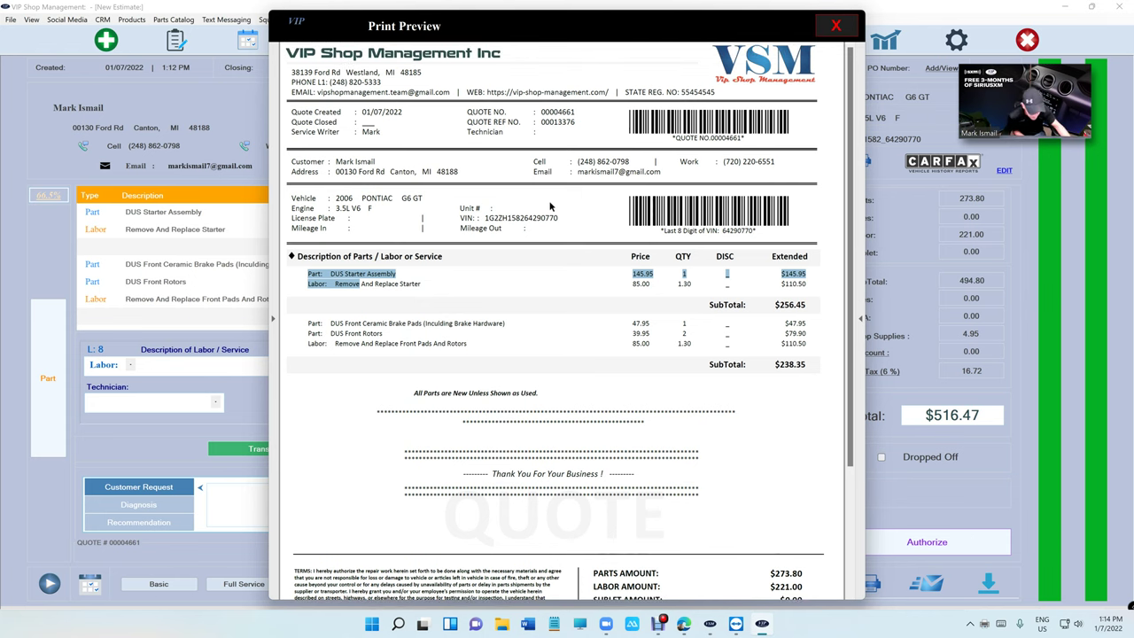
scroll(578, 219, "down", 1)
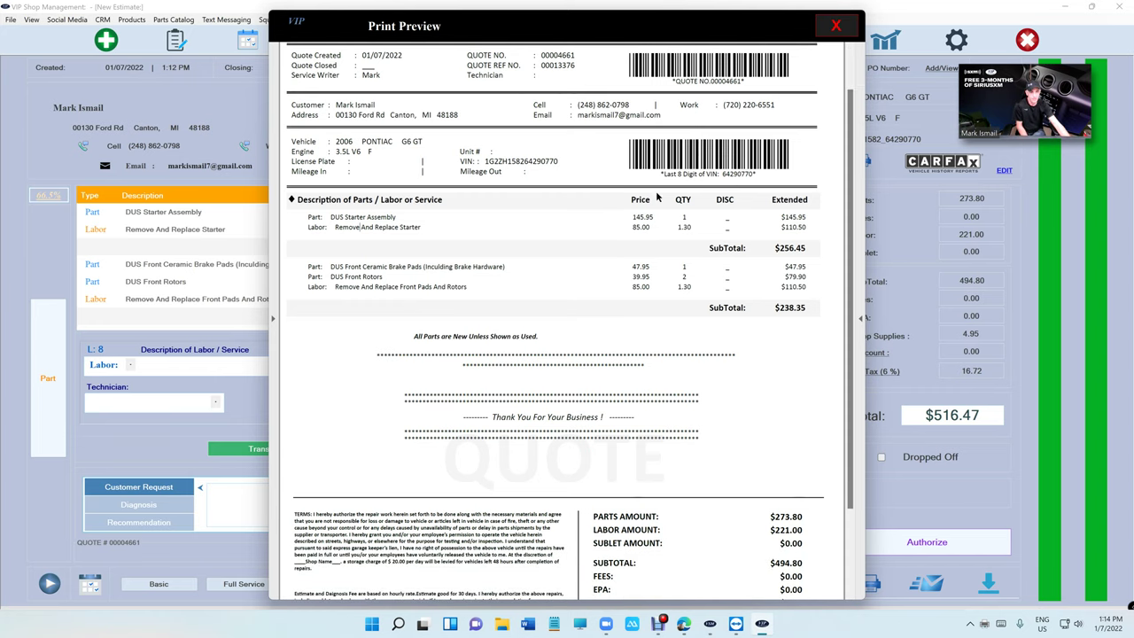
left_click(836, 26)
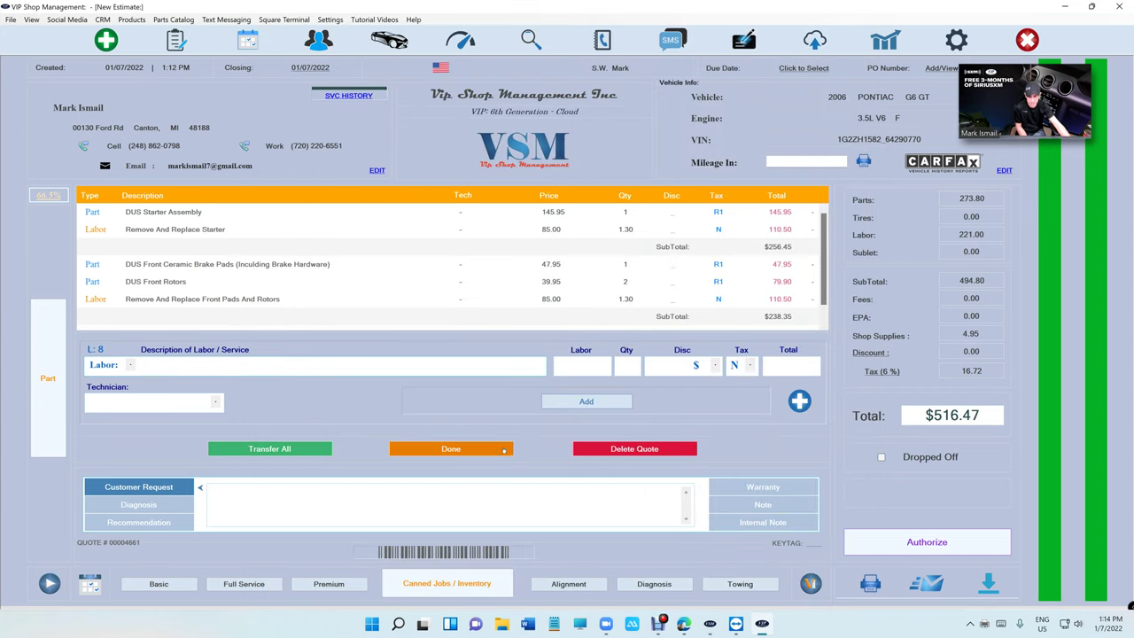
Authorize the alternator estimate and pay the full $385.94 in cash.
left_click(498, 449)
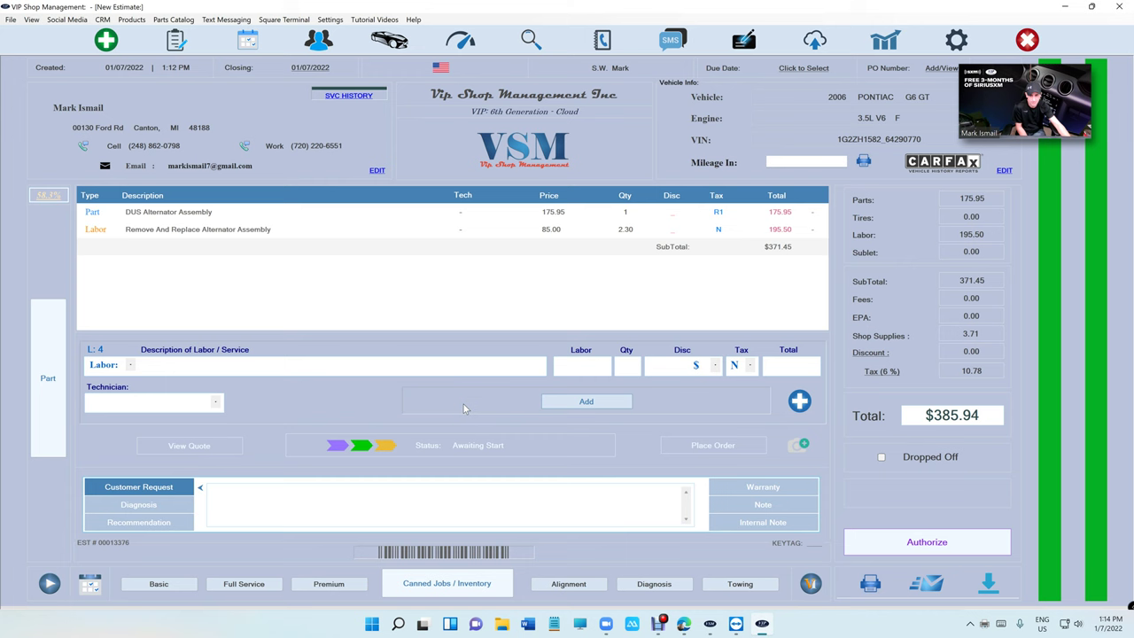
left_click(927, 541)
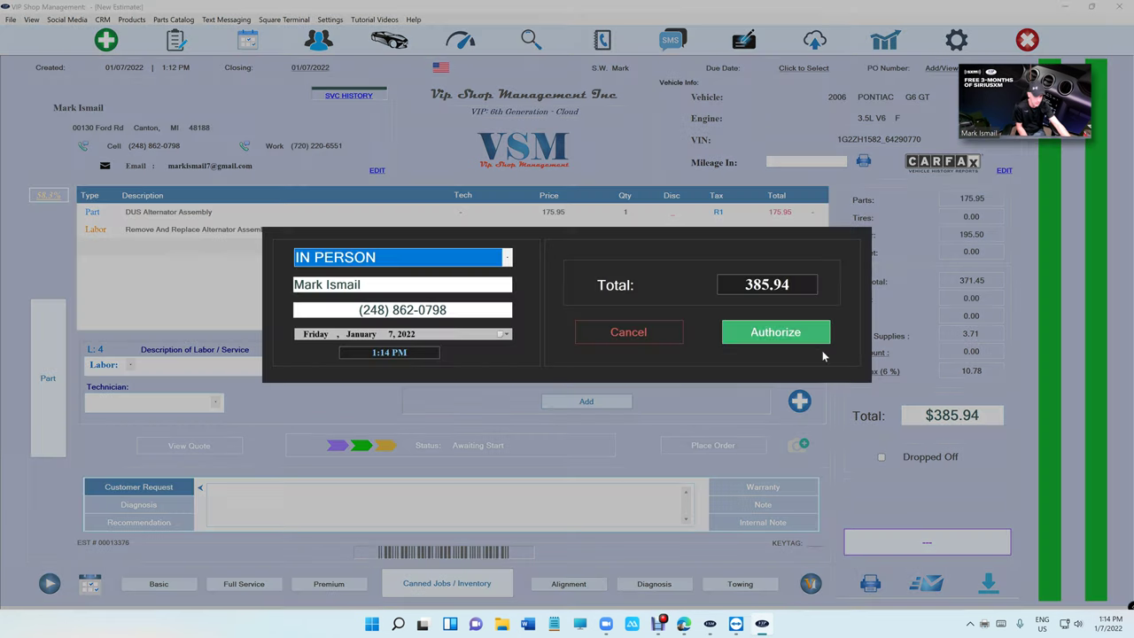
left_click(777, 331)
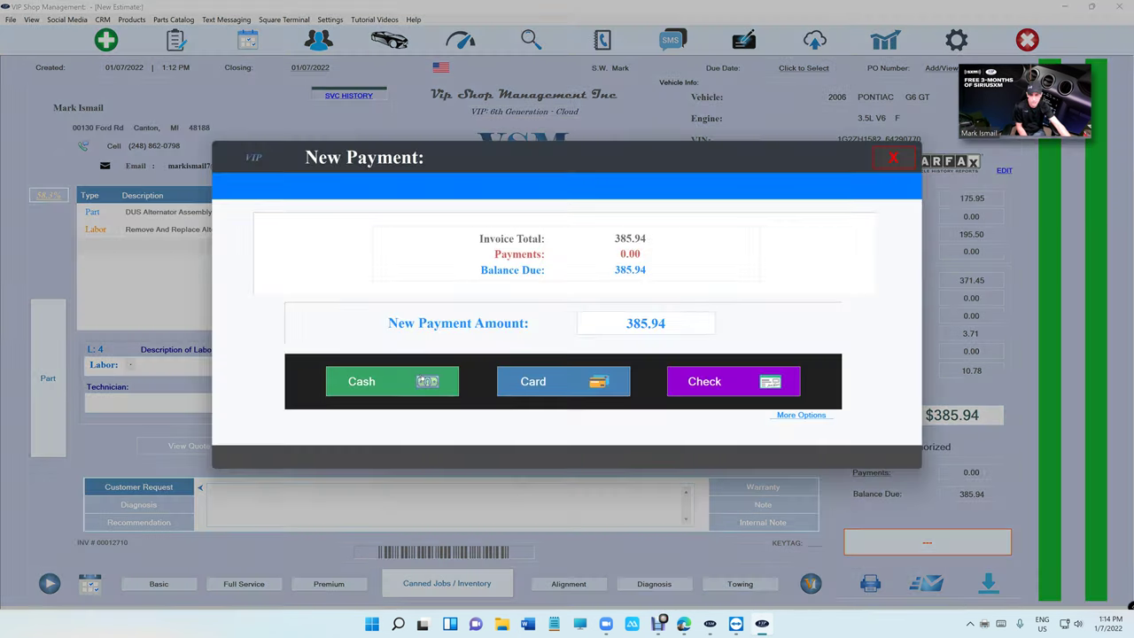
left_click(430, 382)
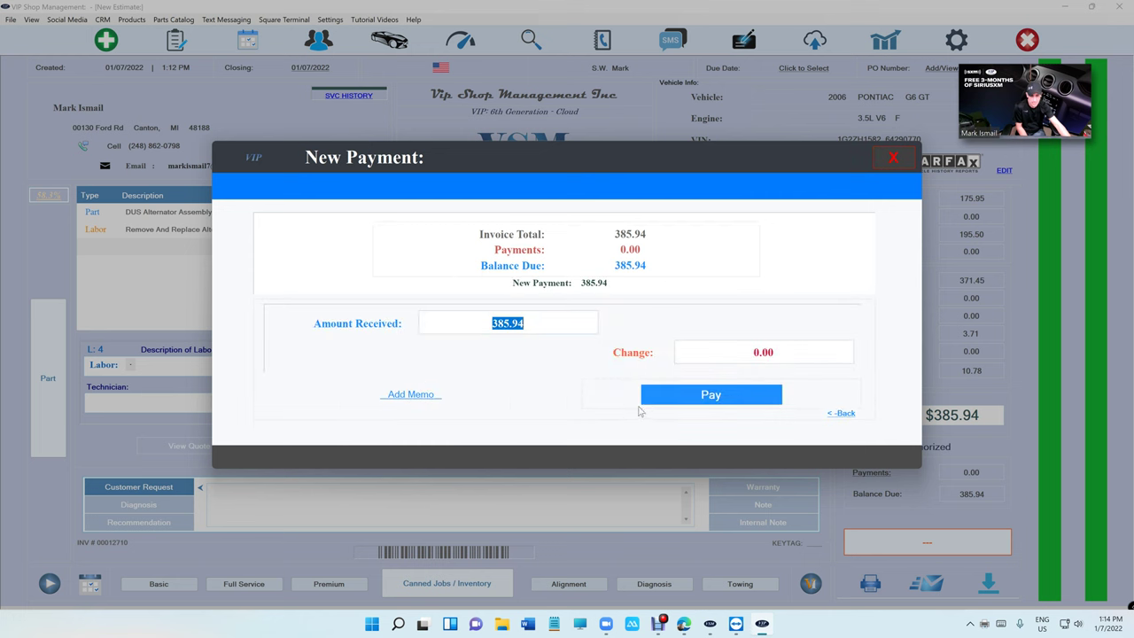
left_click(664, 401)
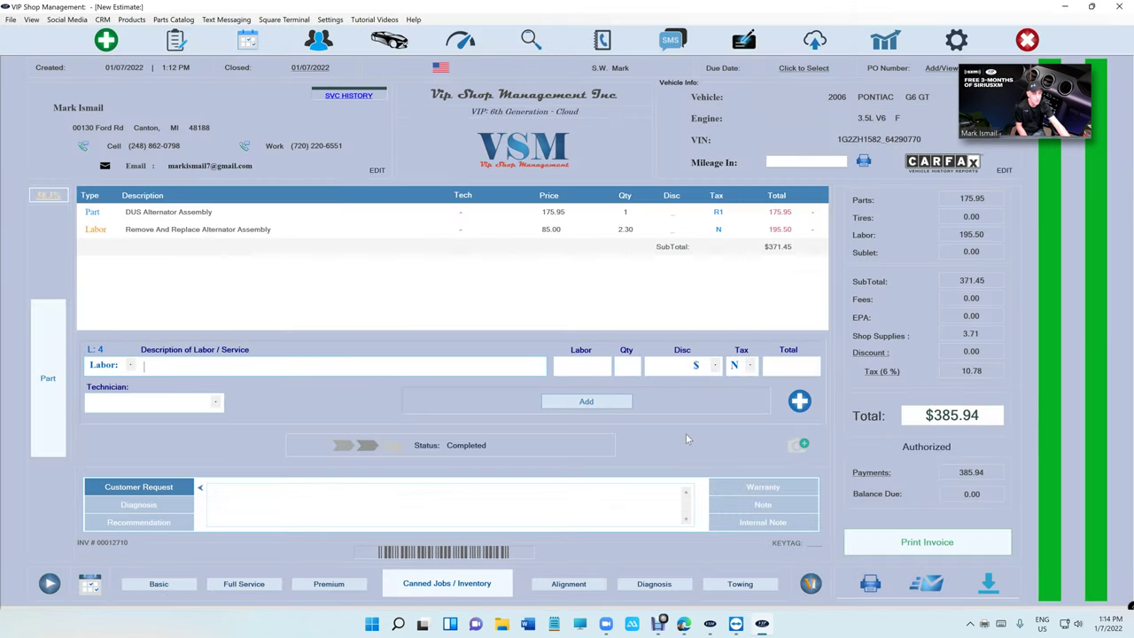
left_click(319, 231)
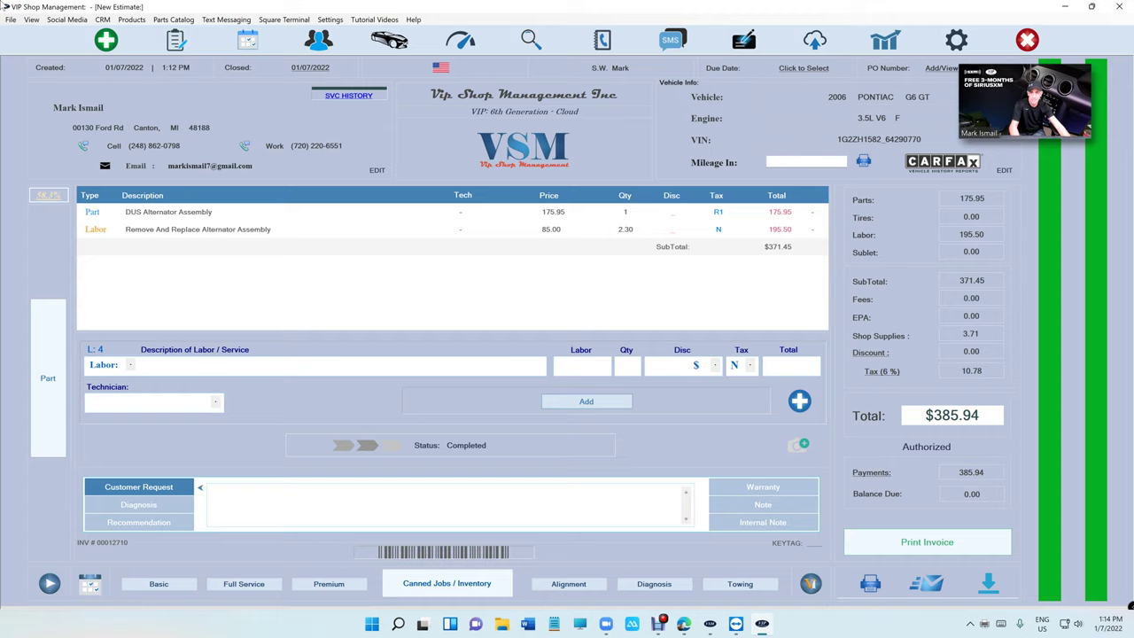
Start a new estimate and pick the same customer from a name search.
left_click(113, 45)
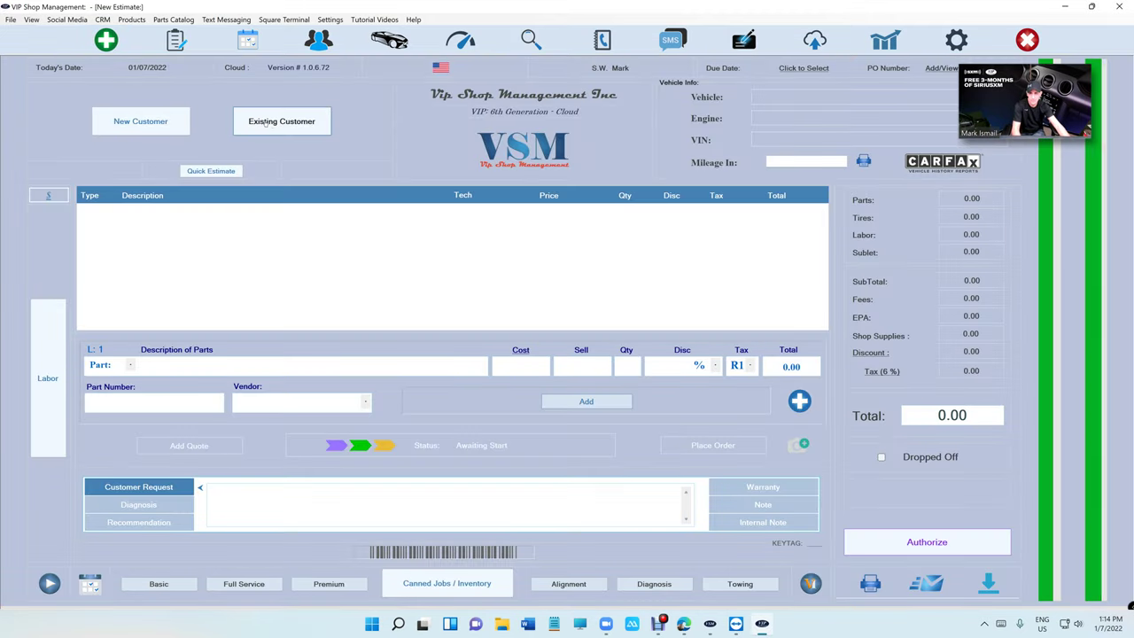
type("mark is")
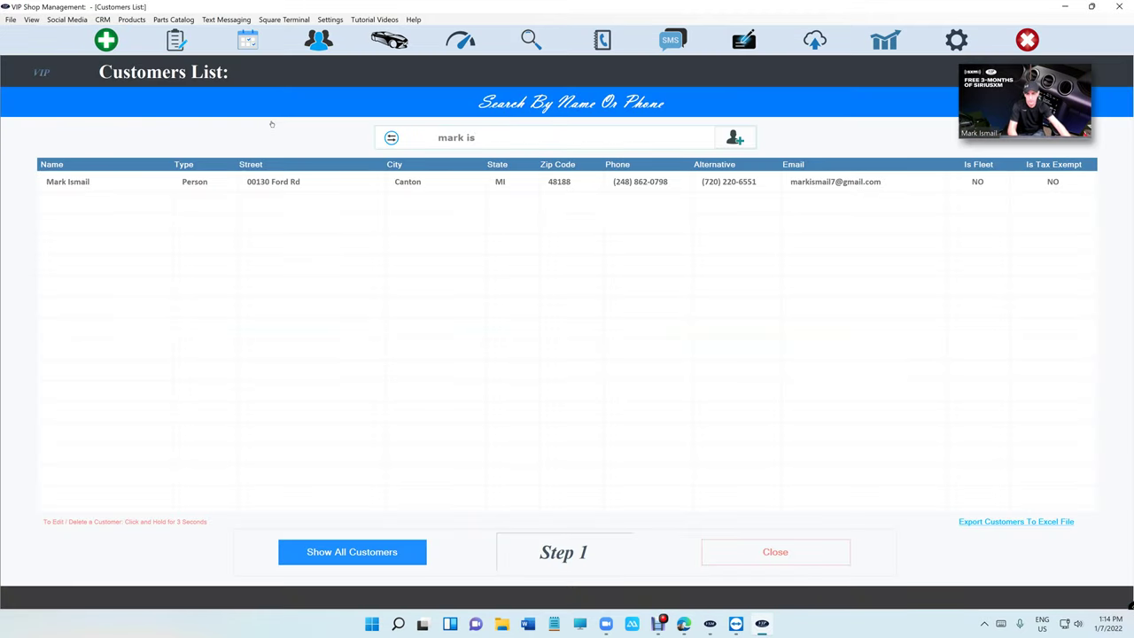
left_click(288, 183)
Choose the 2006 Pontiac G6 and load its saved $516.47 quote with starter and brake lines.
left_click(288, 184)
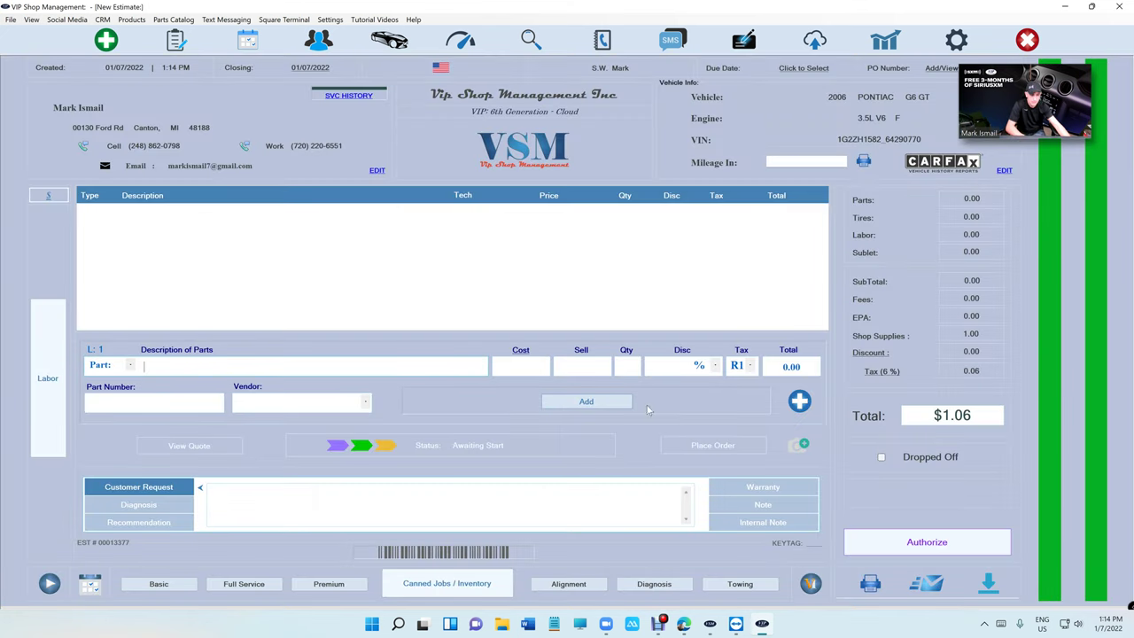
left_click(193, 447)
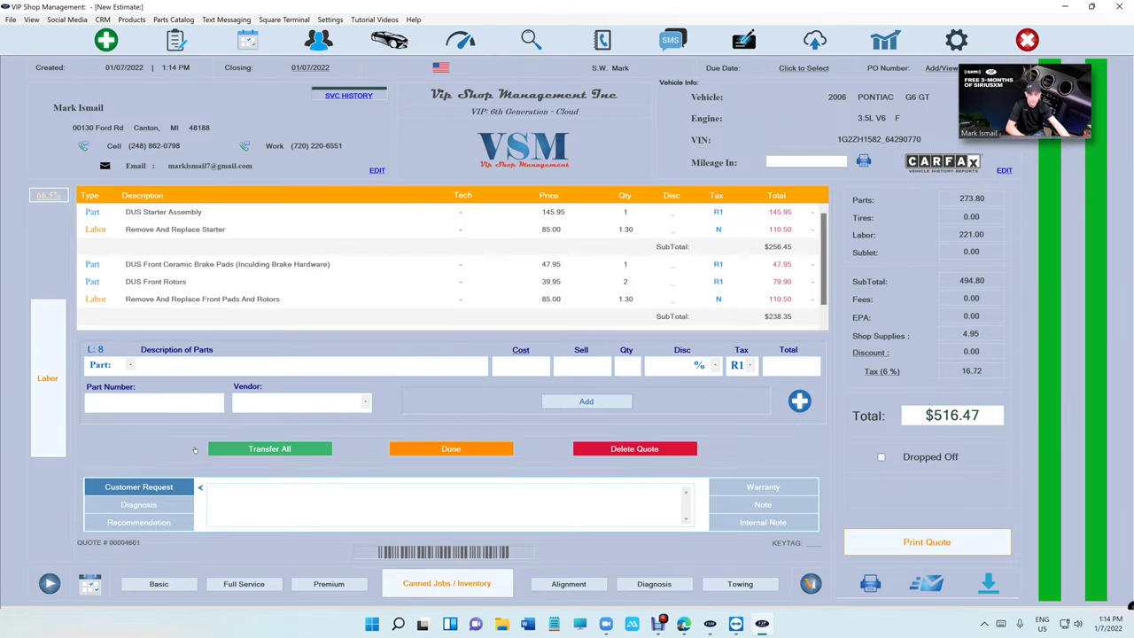
left_click(484, 452)
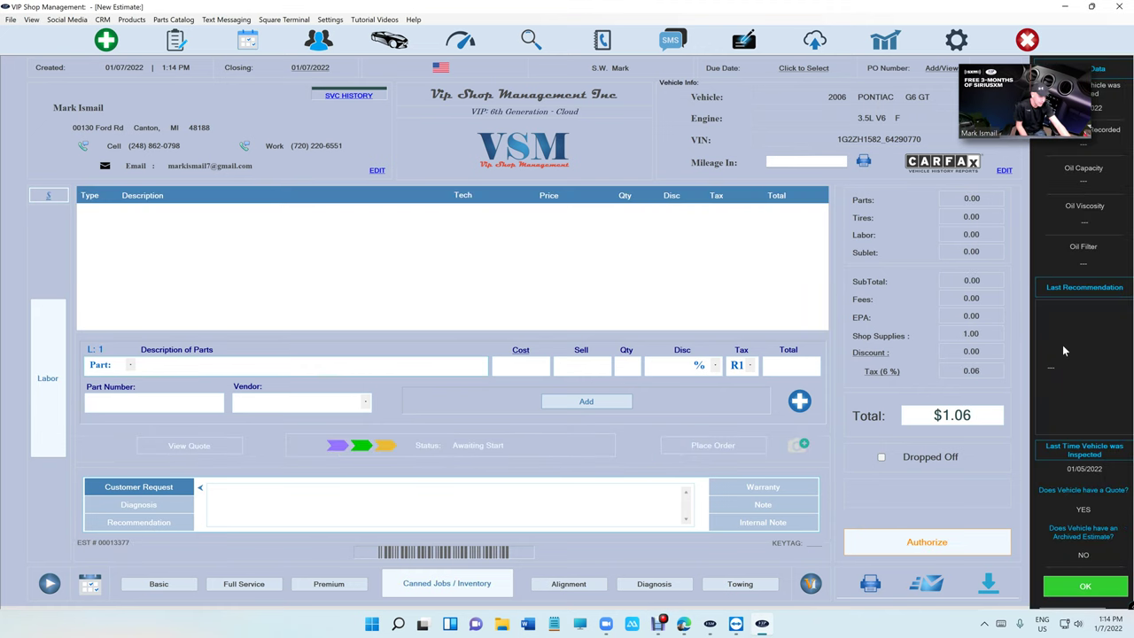
left_click(215, 452)
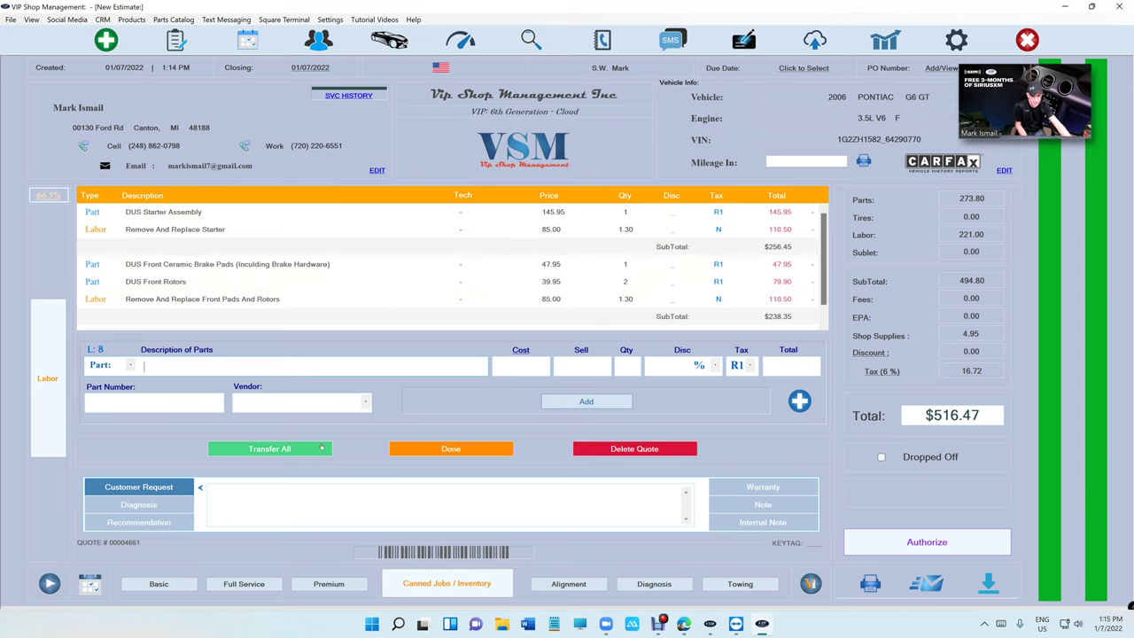
left_click(451, 449)
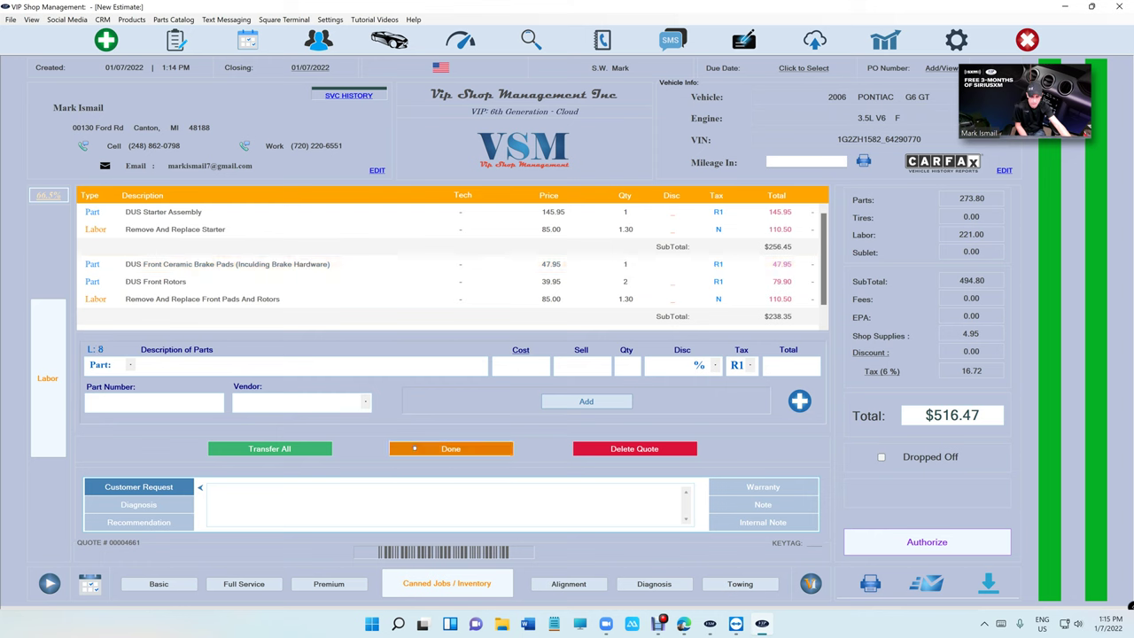
left_click(223, 445)
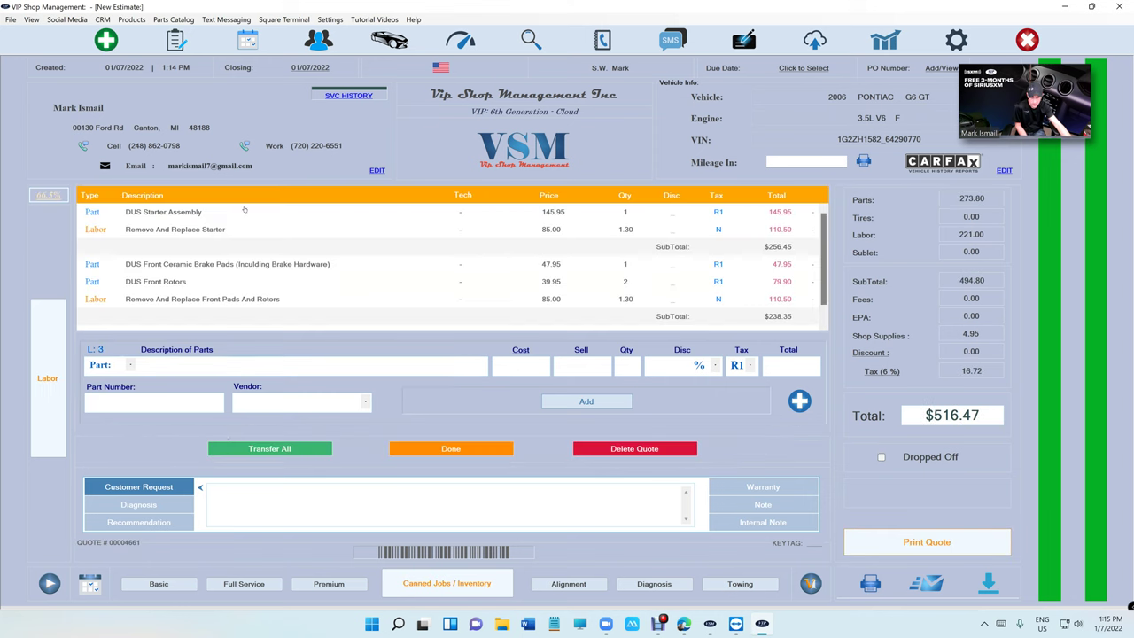
Transfer the DUS Starter Assembly job from the quote onto the estimate.
left_click(533, 215)
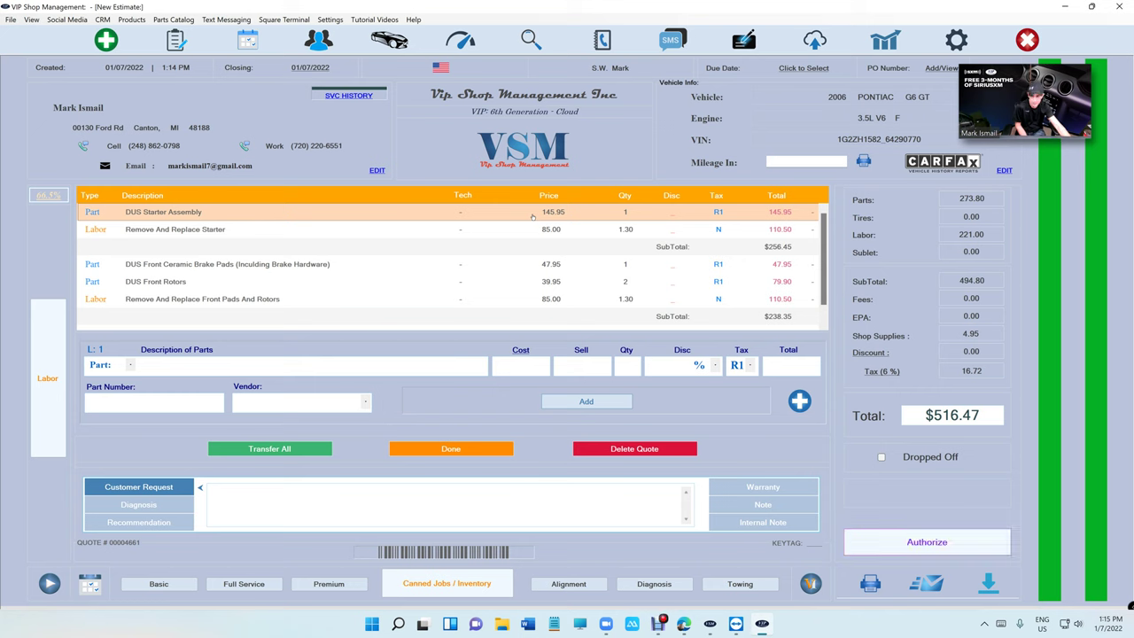
double_click(532, 215)
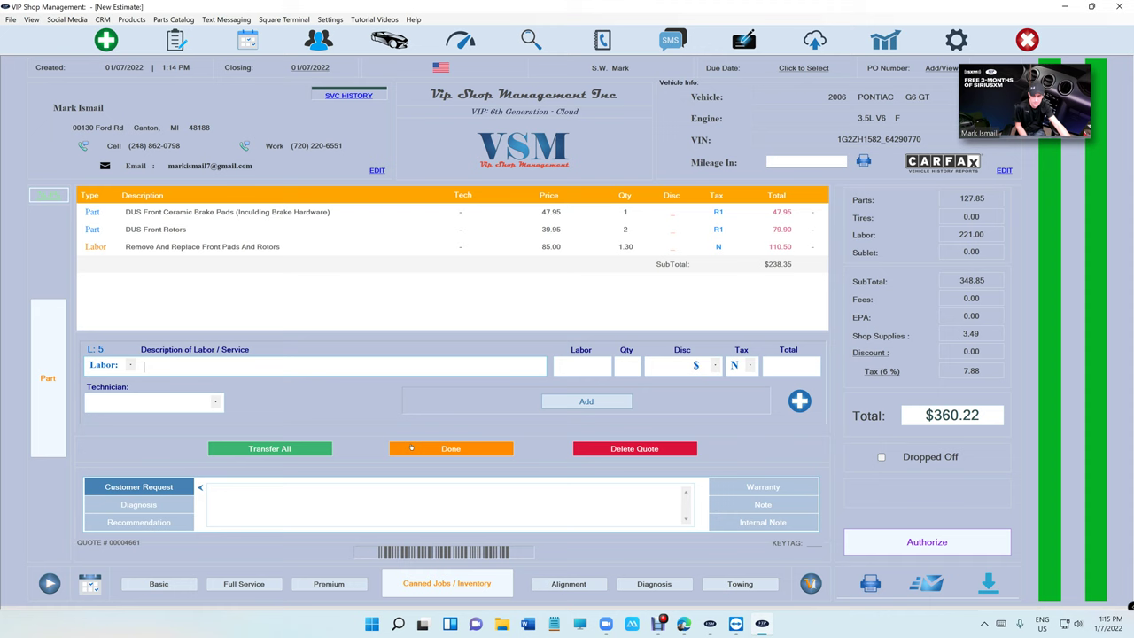
left_click(411, 448)
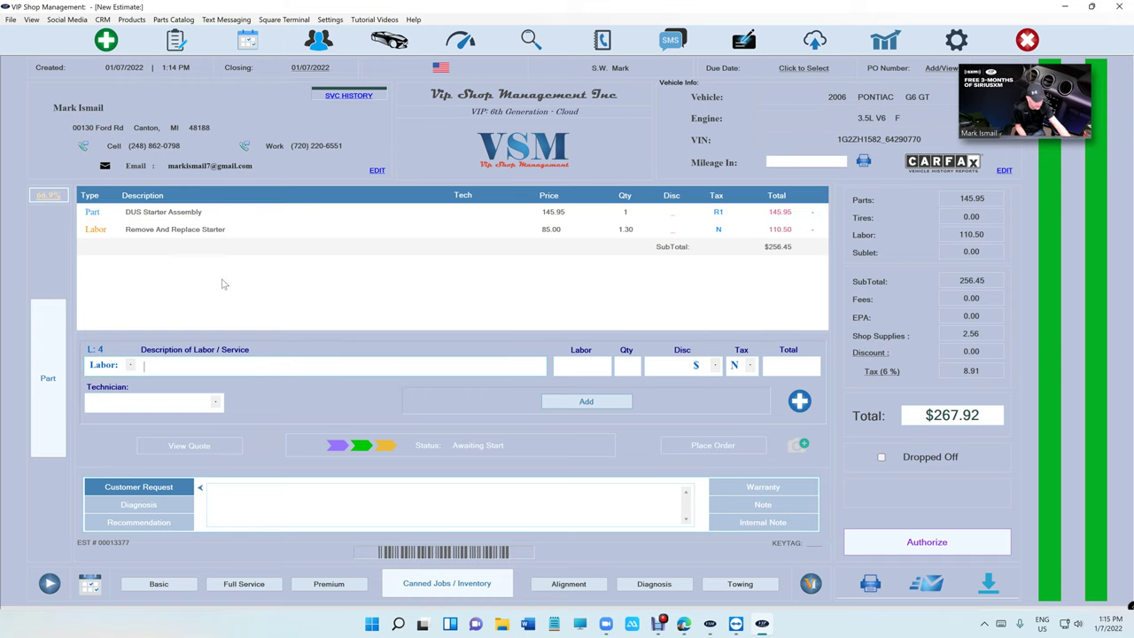
left_click(213, 446)
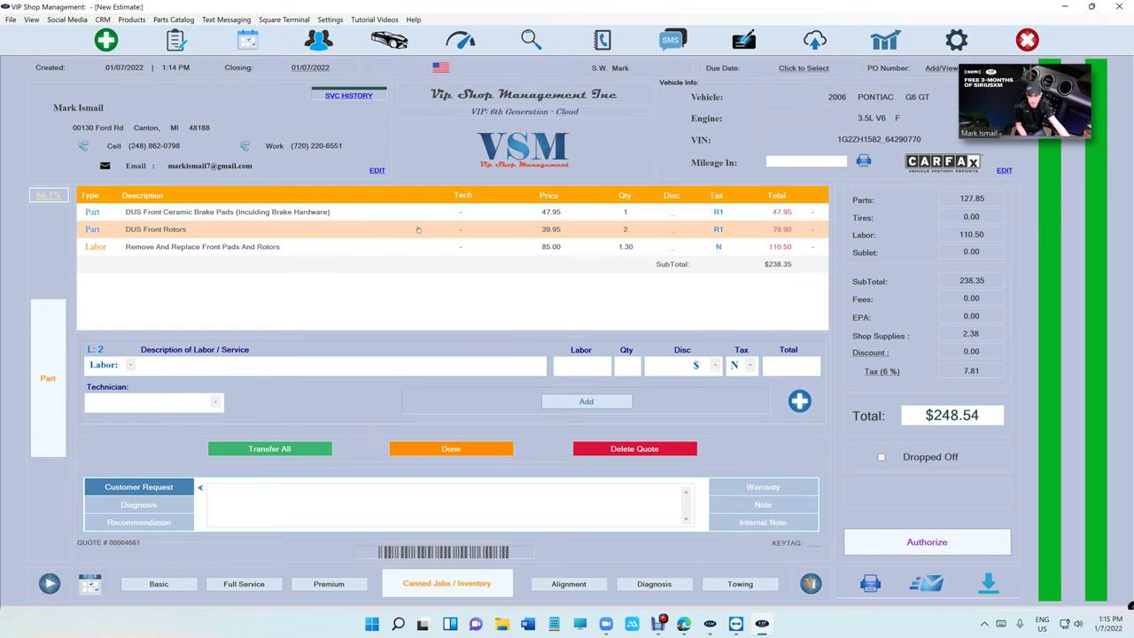
left_click(269, 449)
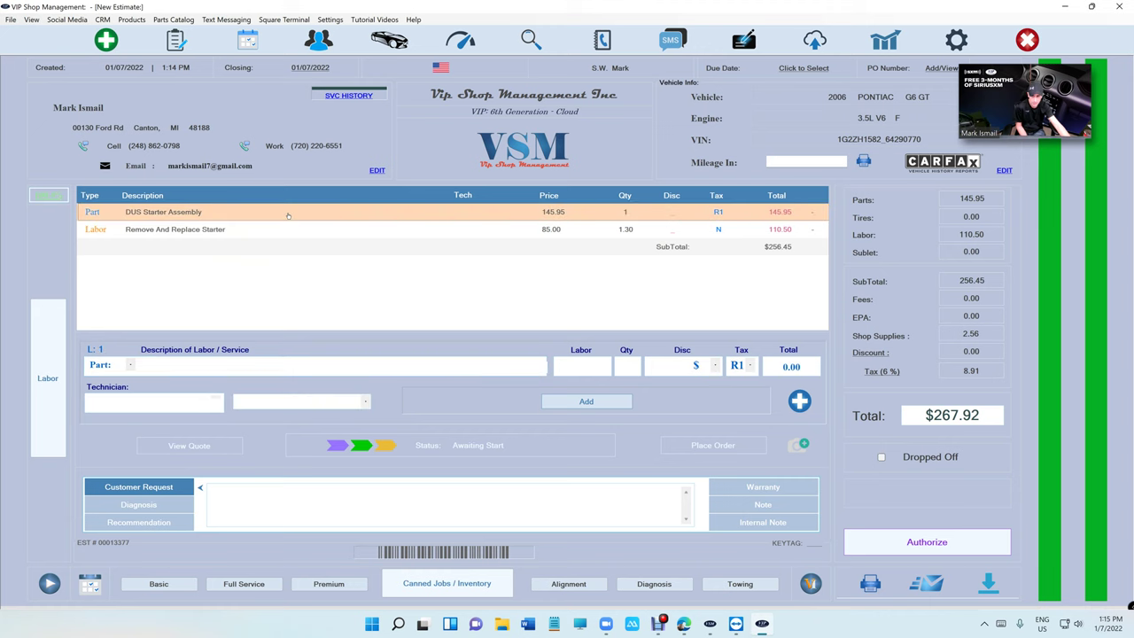
Decline the starter part and labor back into the quote, restoring it to $516.47.
left_click(288, 215)
left_click(471, 401)
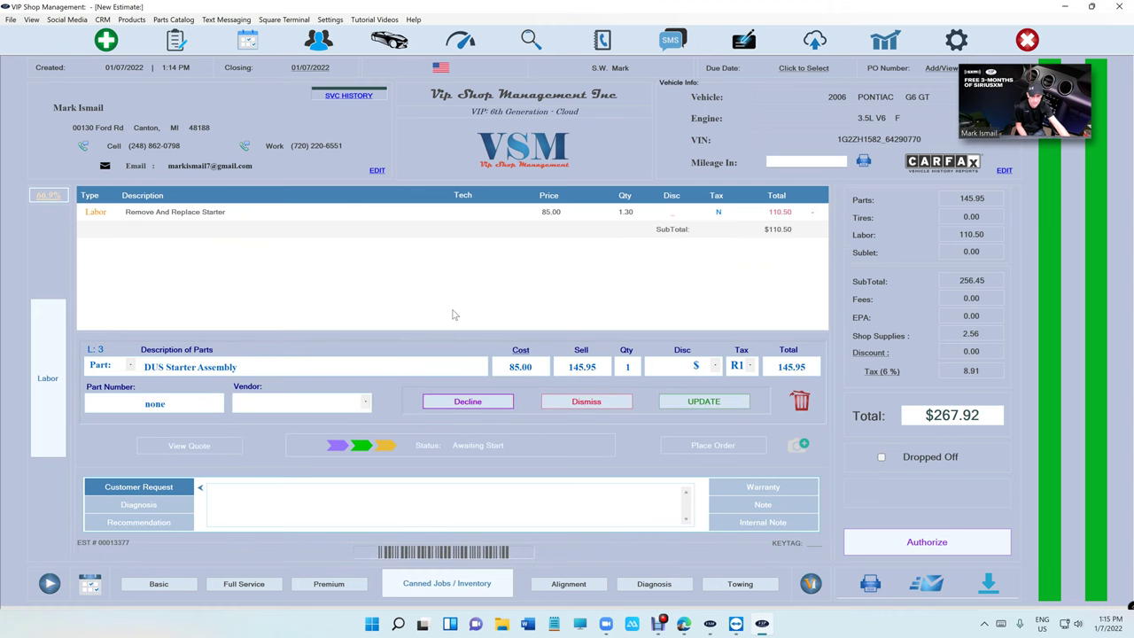
left_click(471, 216)
left_click(468, 402)
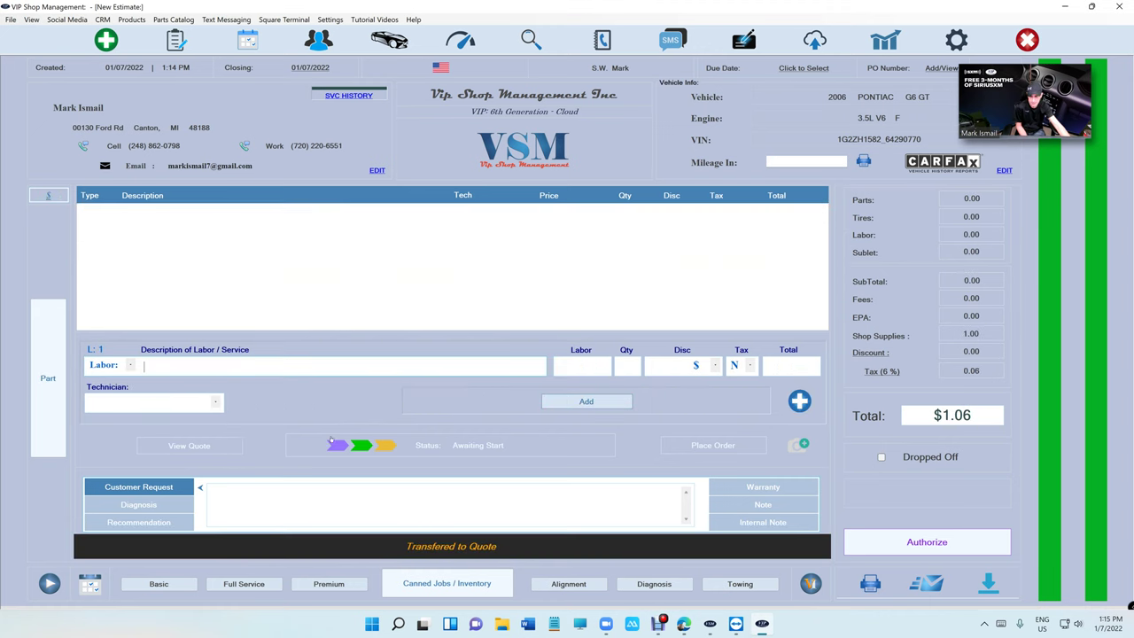
left_click(188, 445)
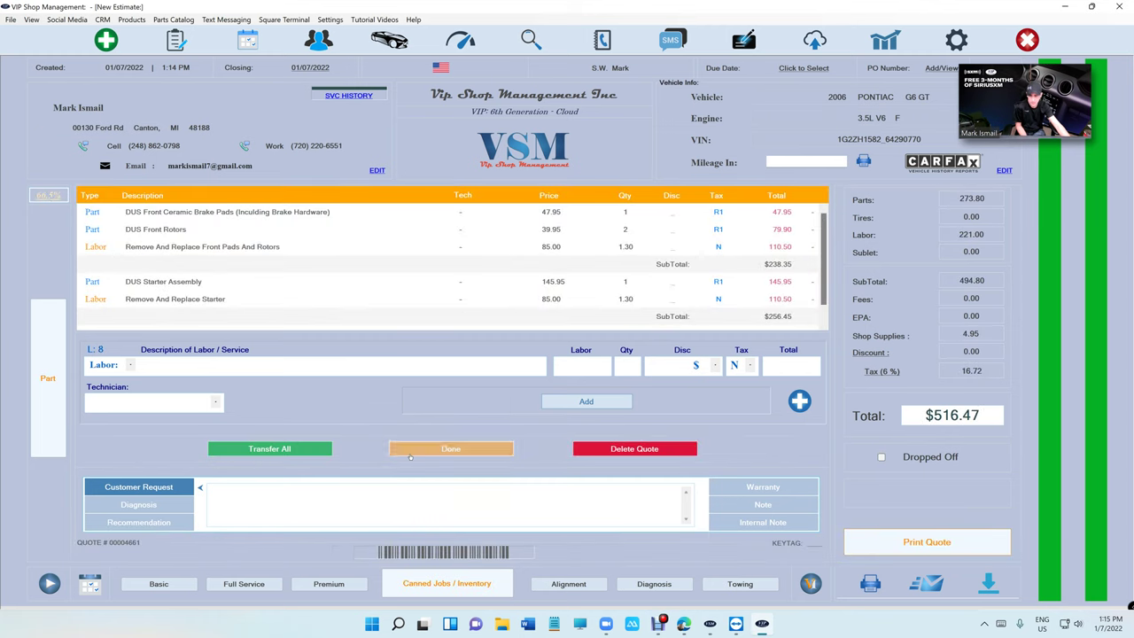
left_click(410, 455)
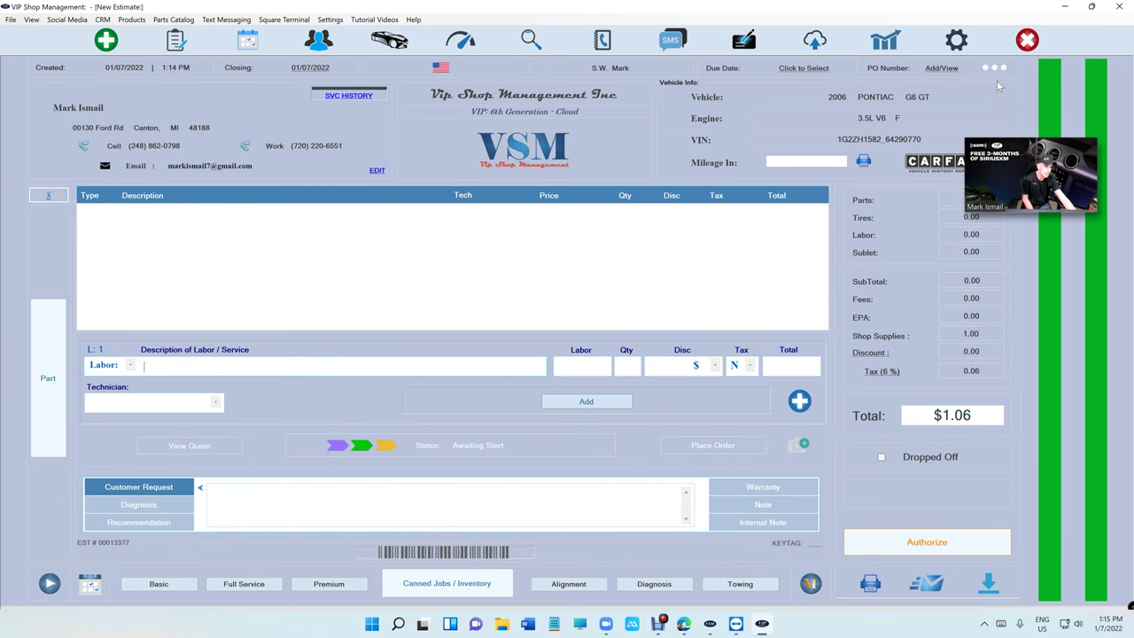
left_click(995, 68)
From WorkFlow, list all saved quotes and open the PONTIAC G6 GT quote.
left_click(990, 92)
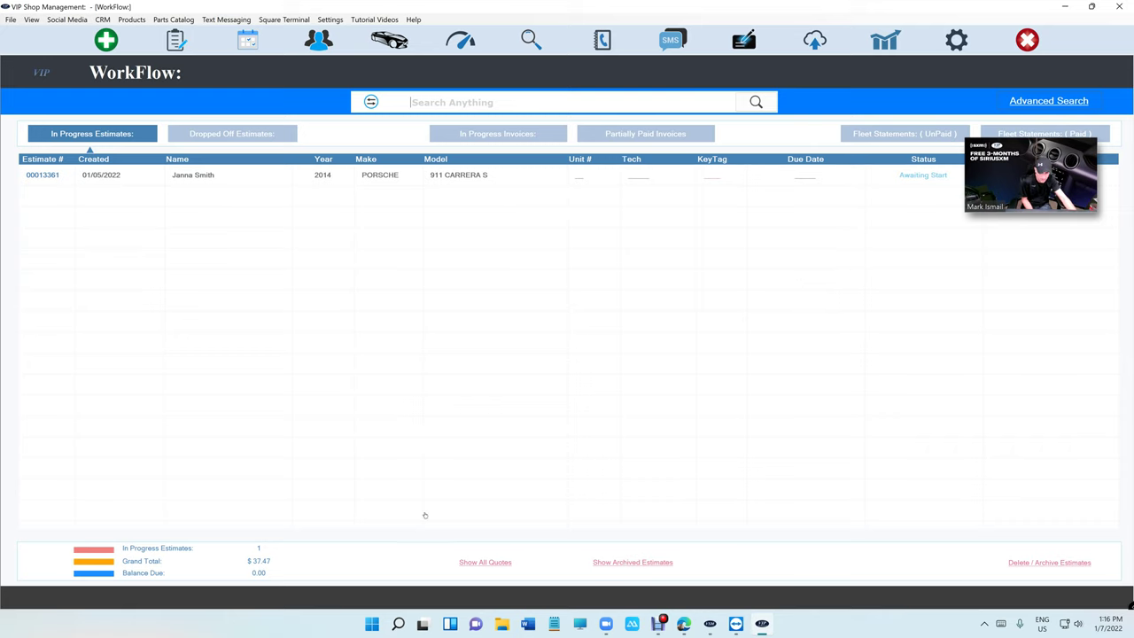
left_click(176, 40)
left_click(487, 562)
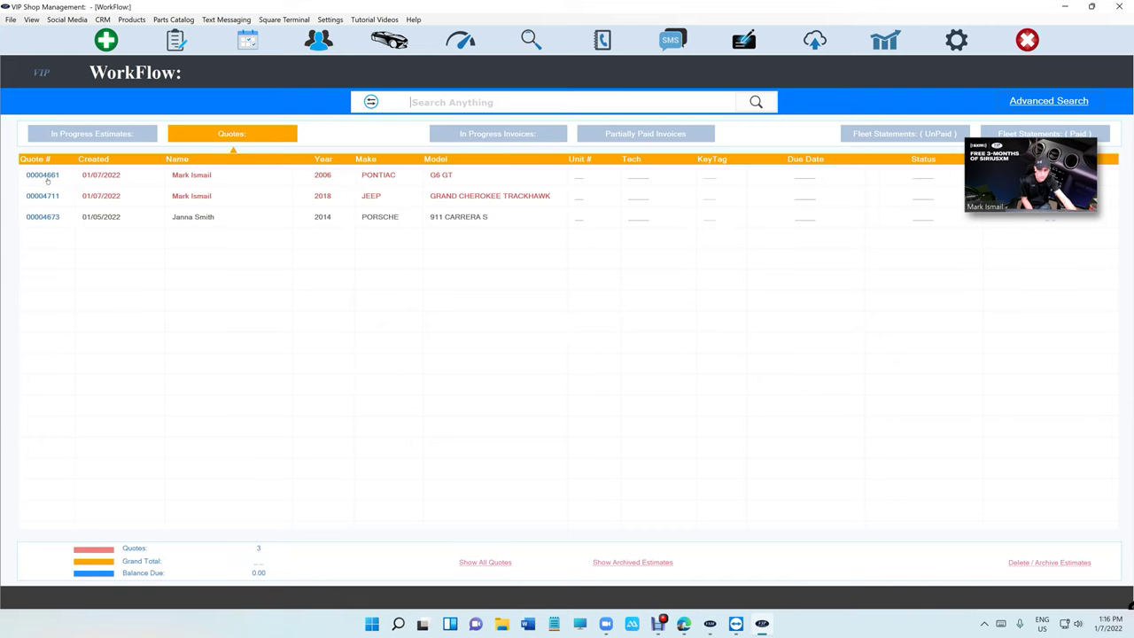
double_click(364, 176)
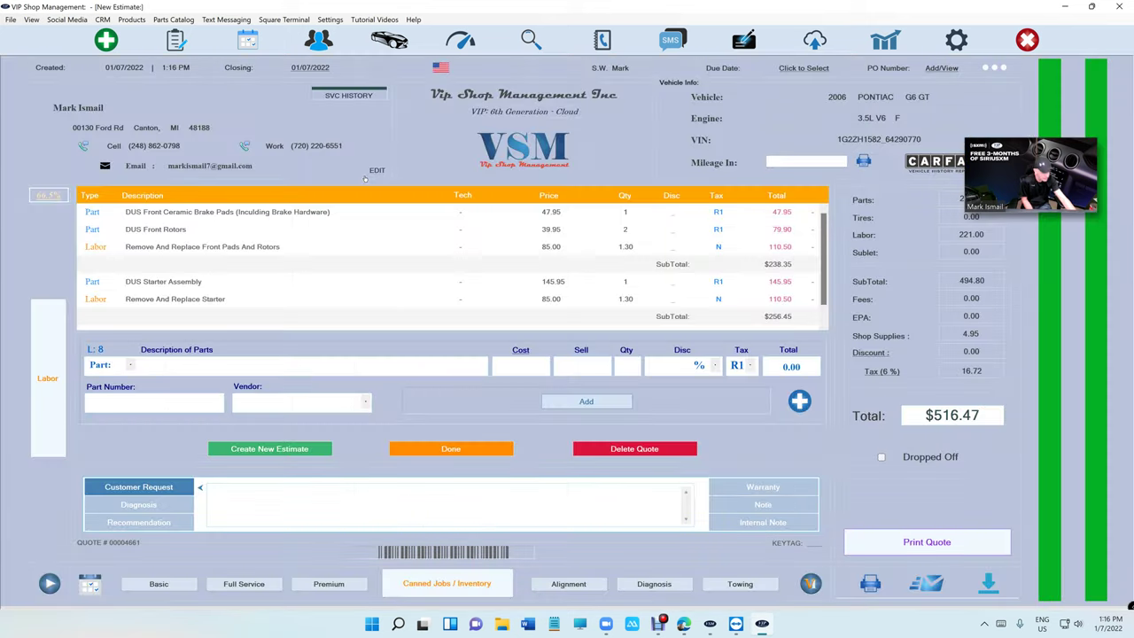
left_click(387, 217)
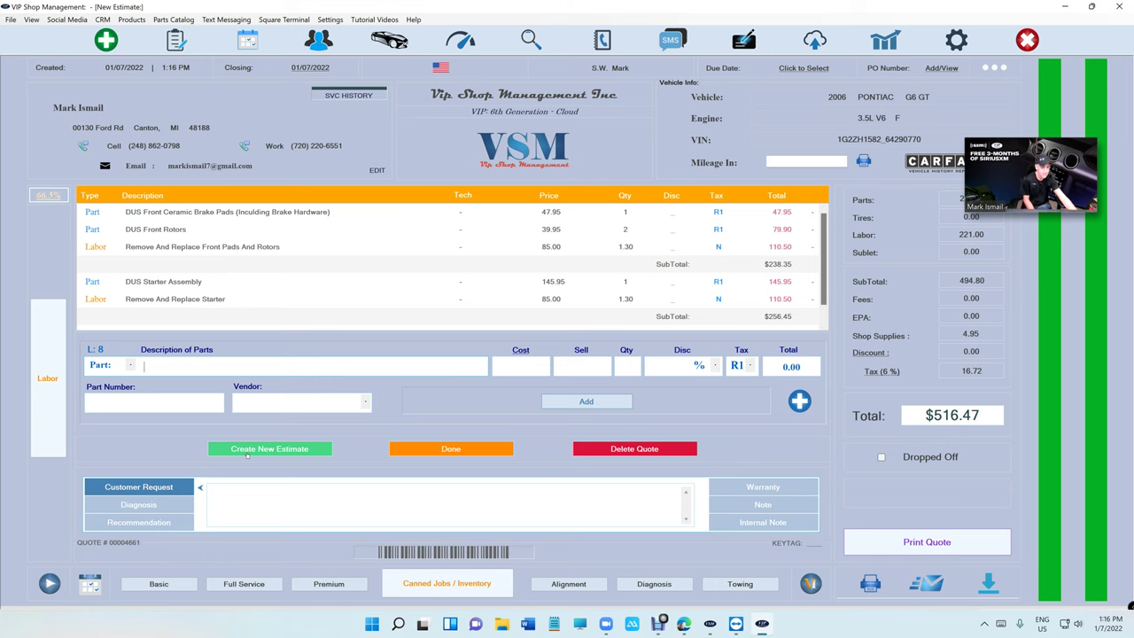
Start a new text message to the customer with the Pontiac G6 GT quote attached.
left_click(468, 450)
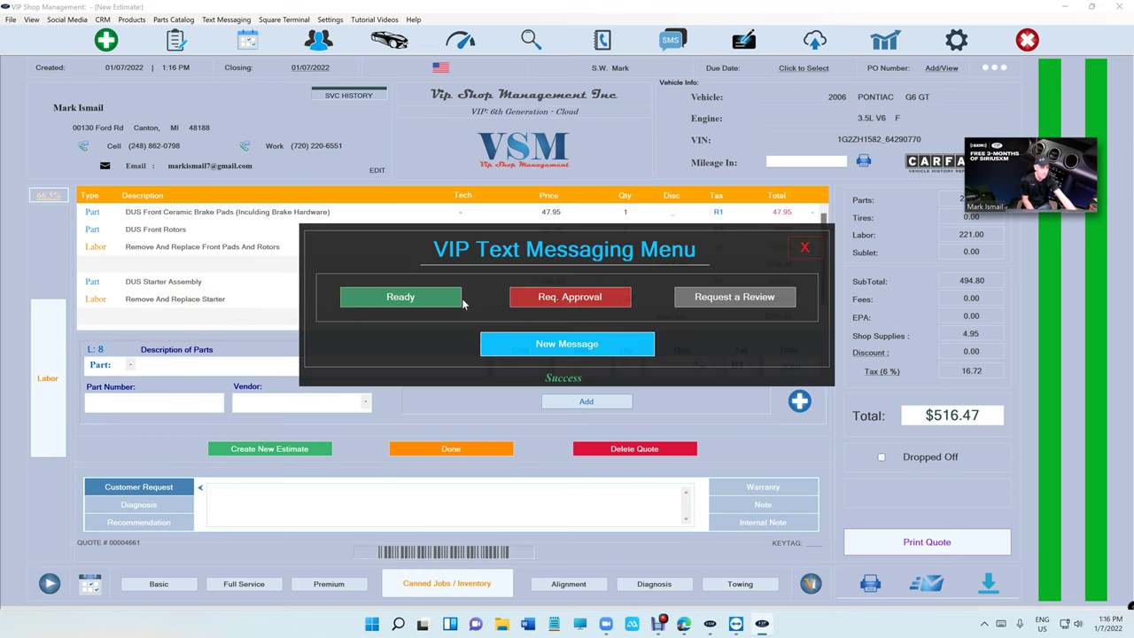
left_click(568, 344)
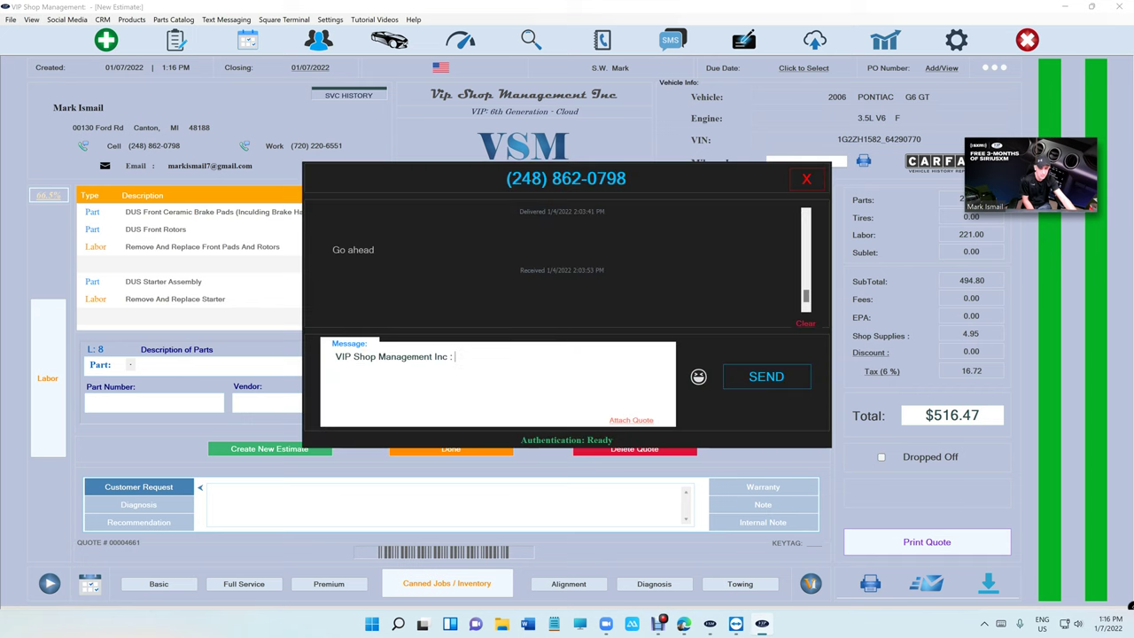
left_click(631, 421)
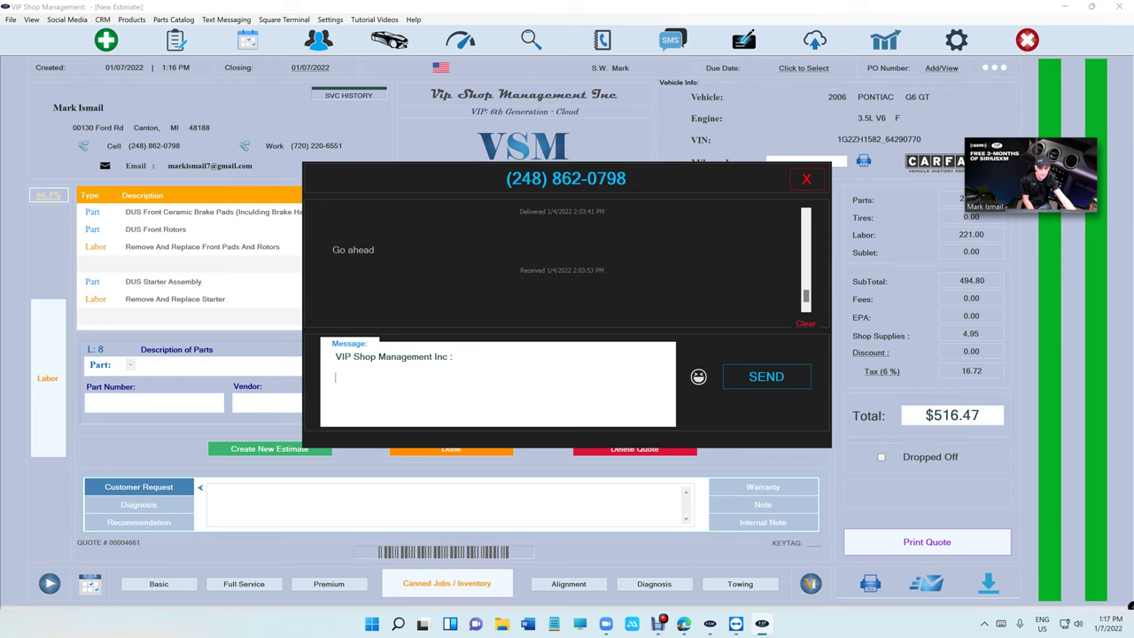
left_click(806, 179)
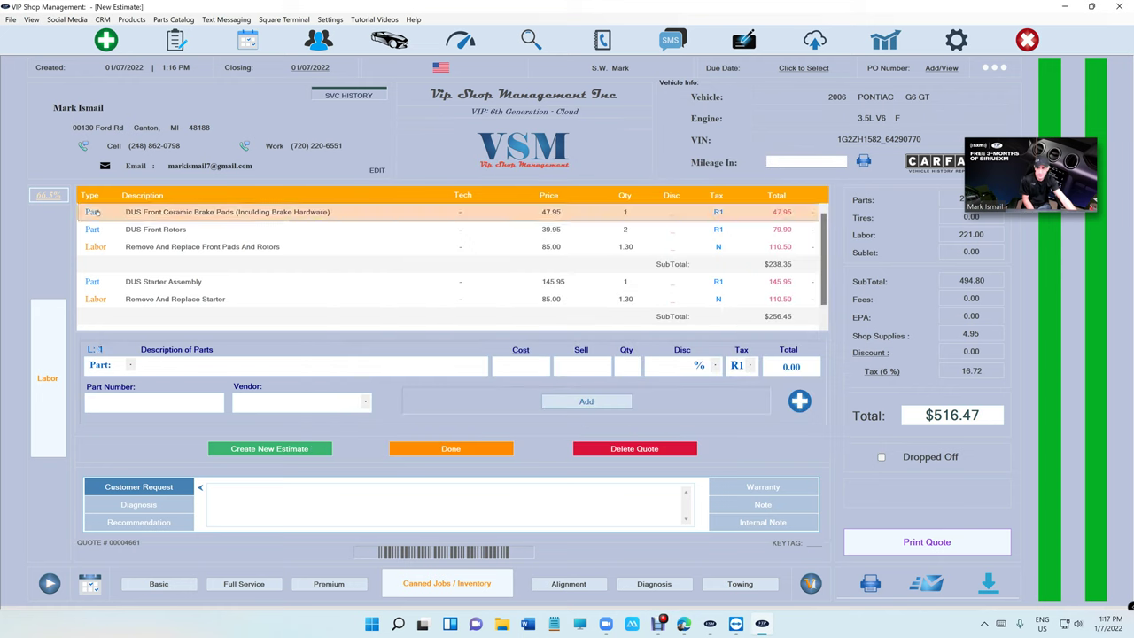
left_click(506, 350)
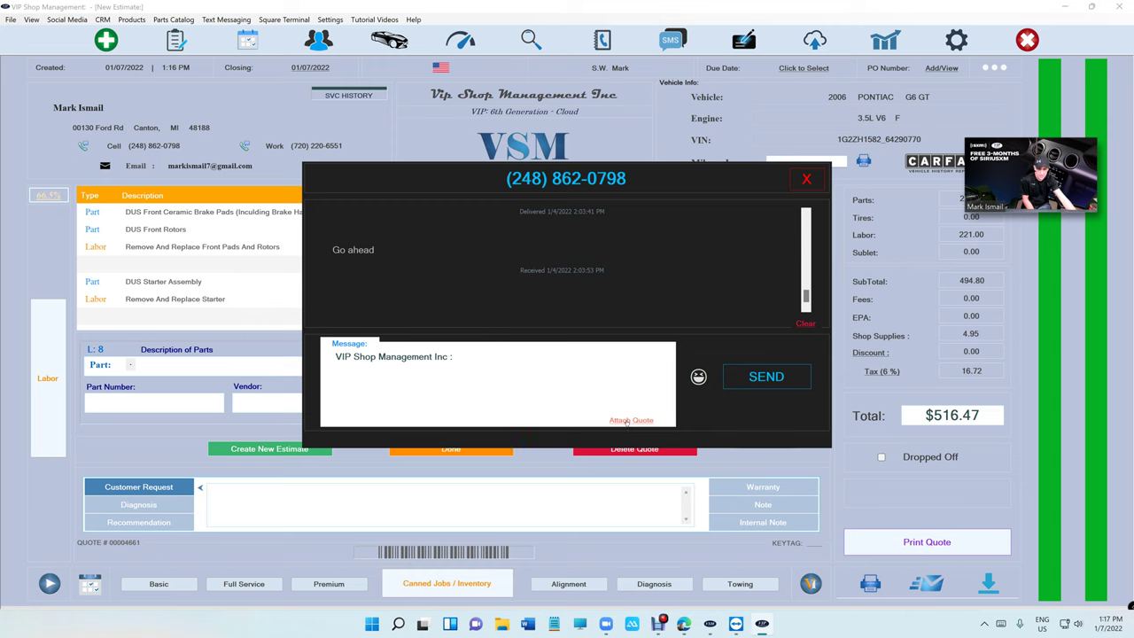
left_click(629, 421)
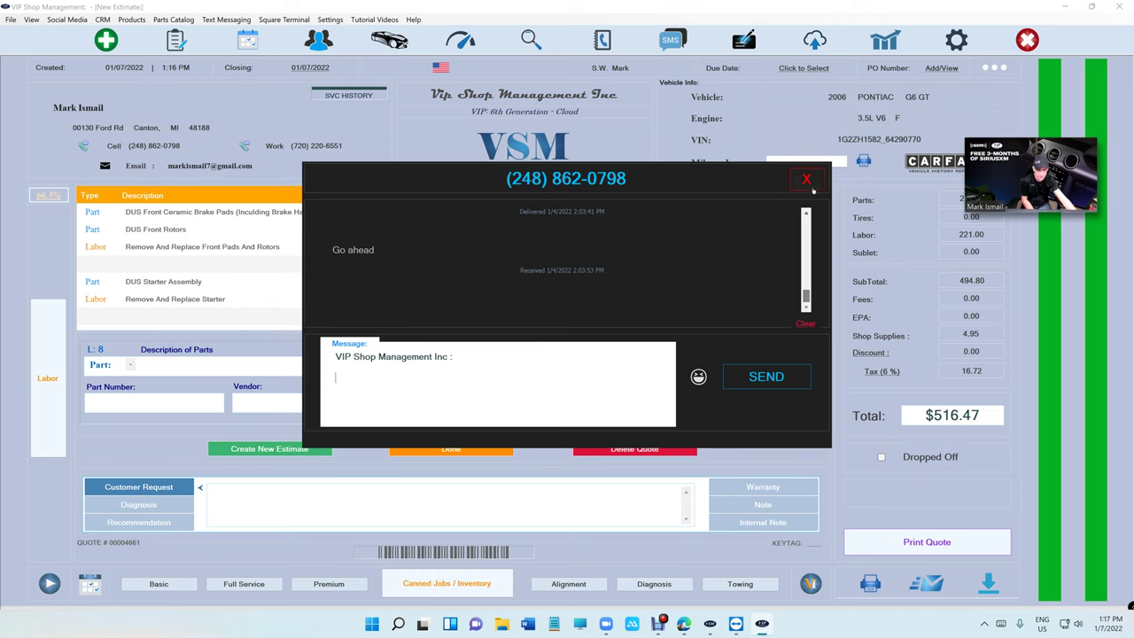
left_click(806, 179)
Open the 2014 Porsche 911 estimate and dismiss its print options.
left_click(176, 40)
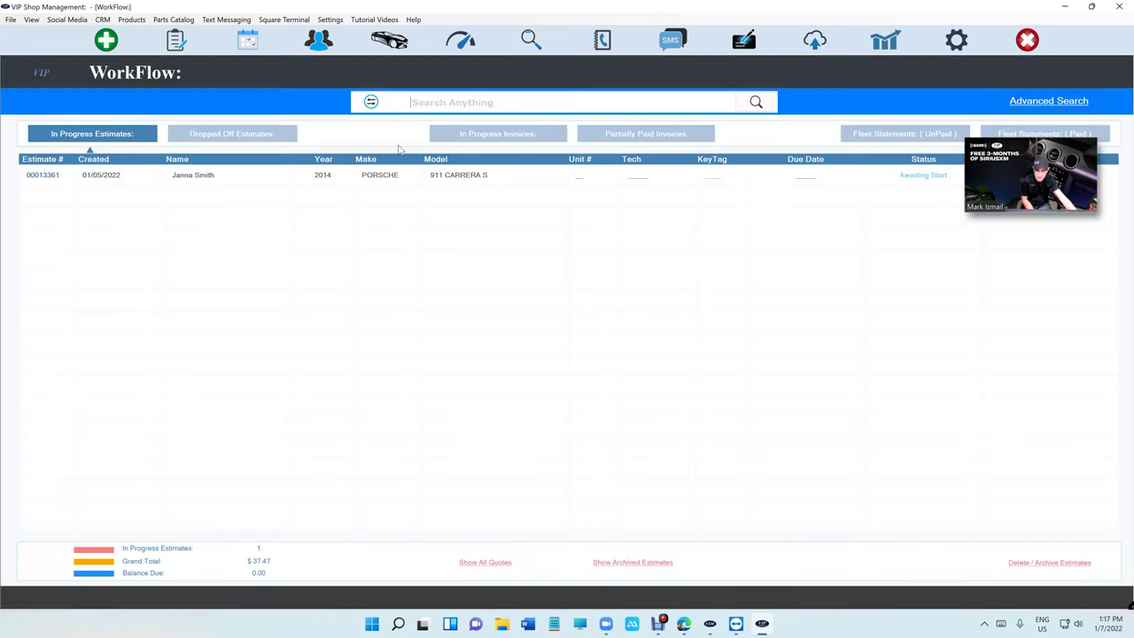
double_click(407, 174)
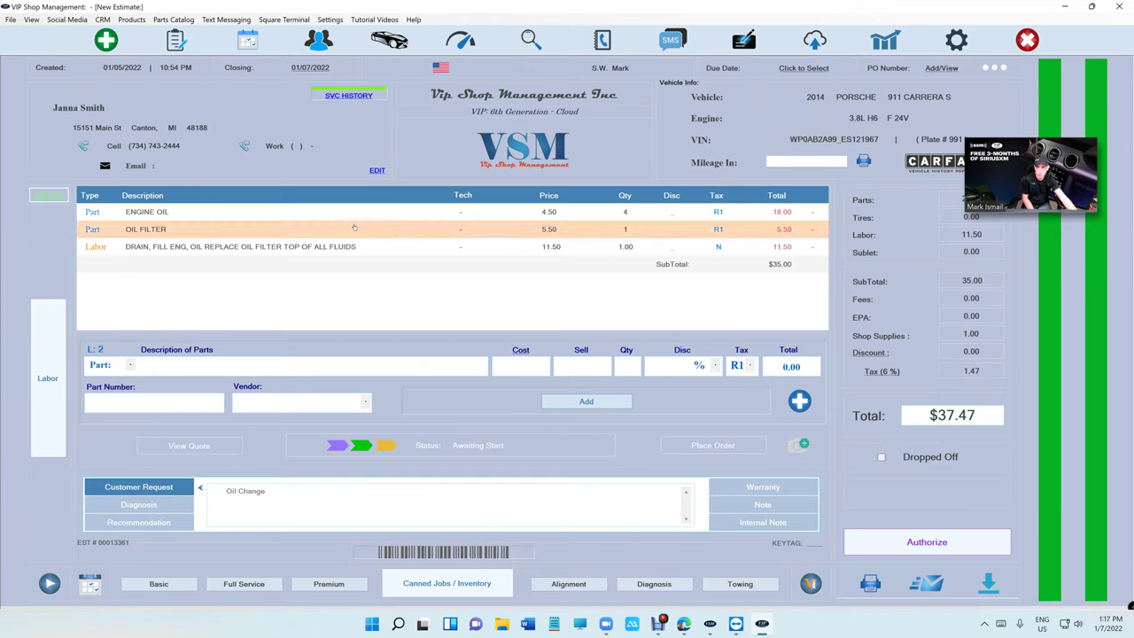
left_click(871, 580)
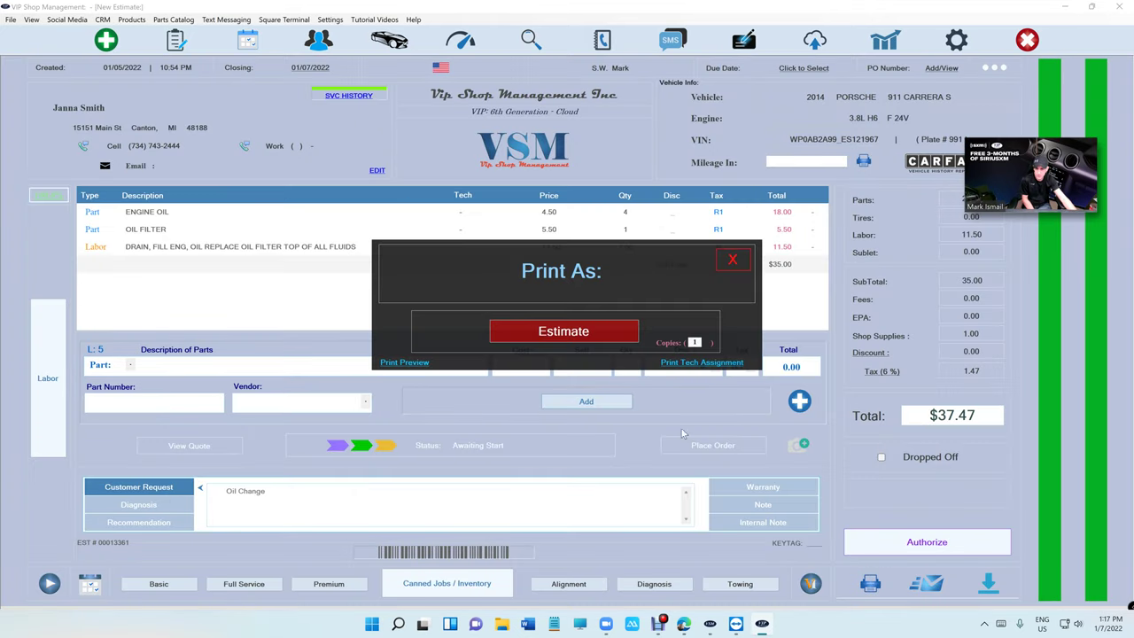
left_click(732, 259)
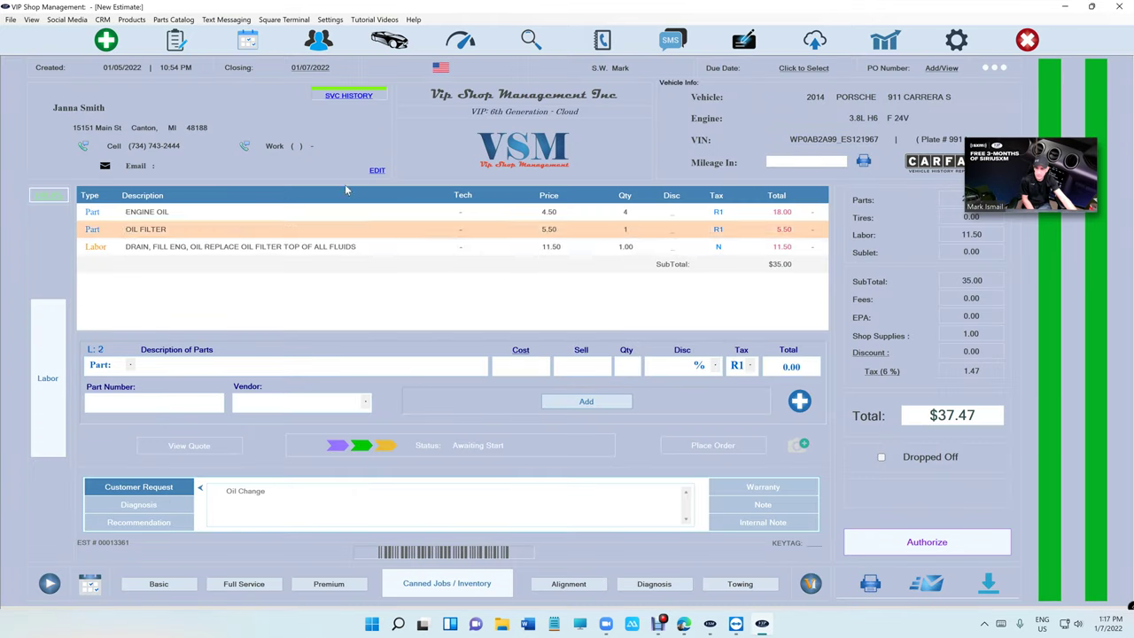
Text the customer a message with the Porsche estimate link attached, then return to WorkFlow.
left_click(85, 148)
left_click(525, 342)
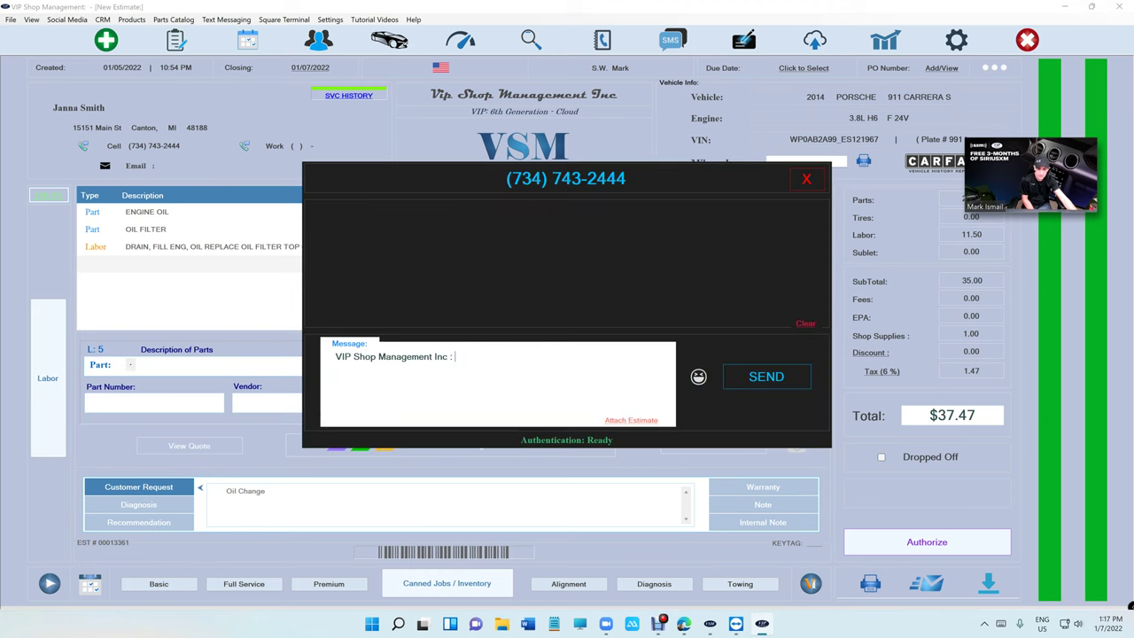
left_click(619, 422)
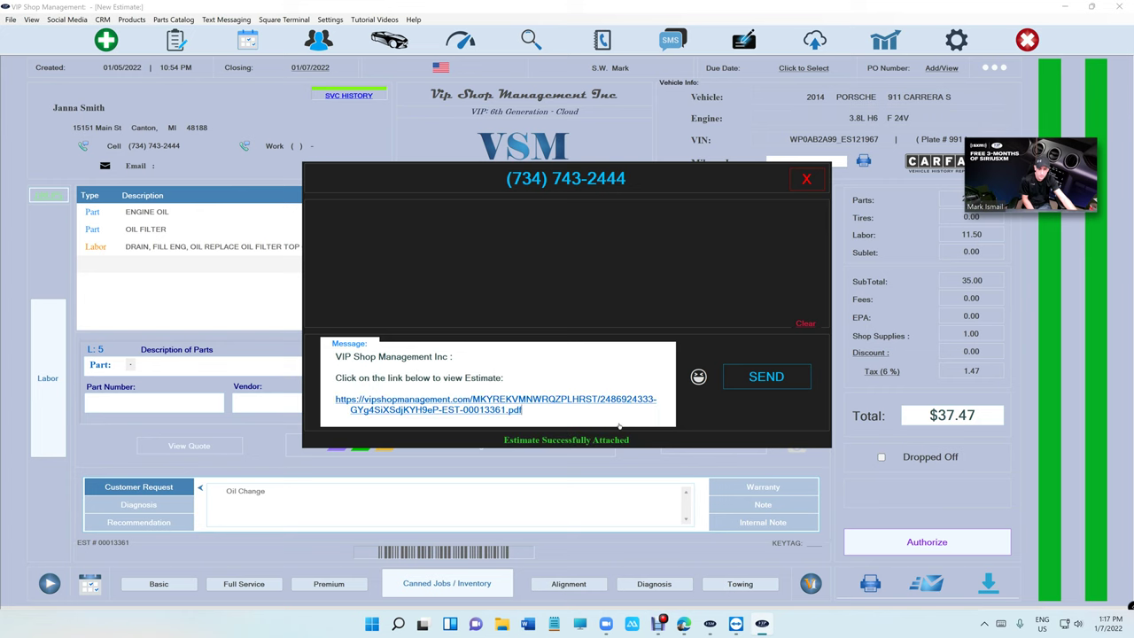
left_click(806, 178)
left_click(176, 39)
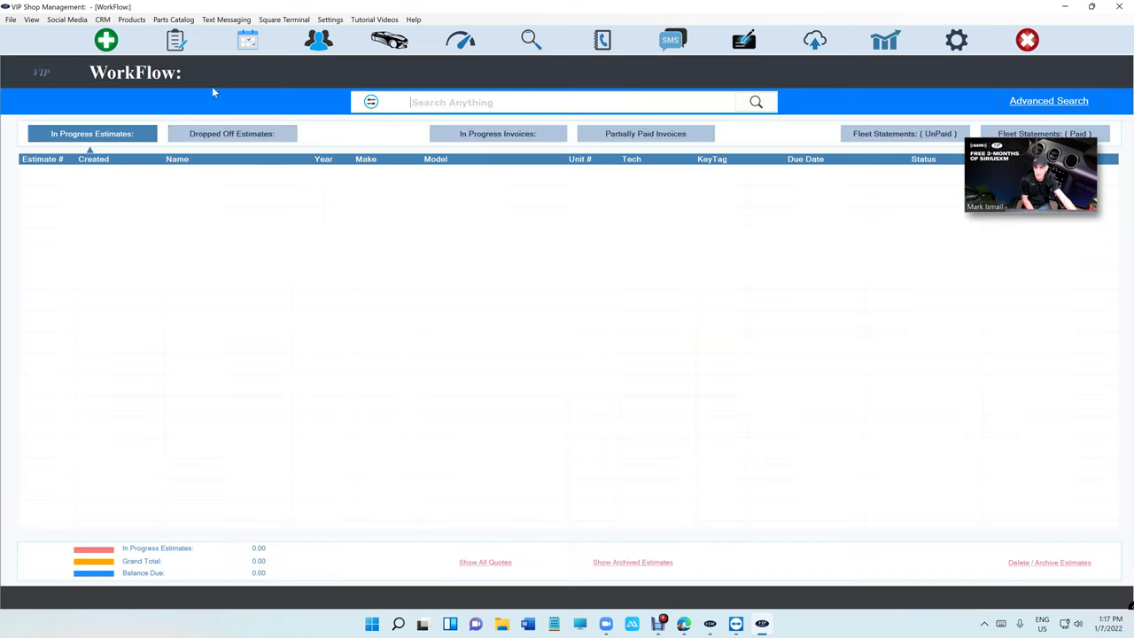
Reopen the 2006 Pontiac G6 GT quote from all quotes and attach it to a new customer text message.
left_click(490, 562)
double_click(362, 177)
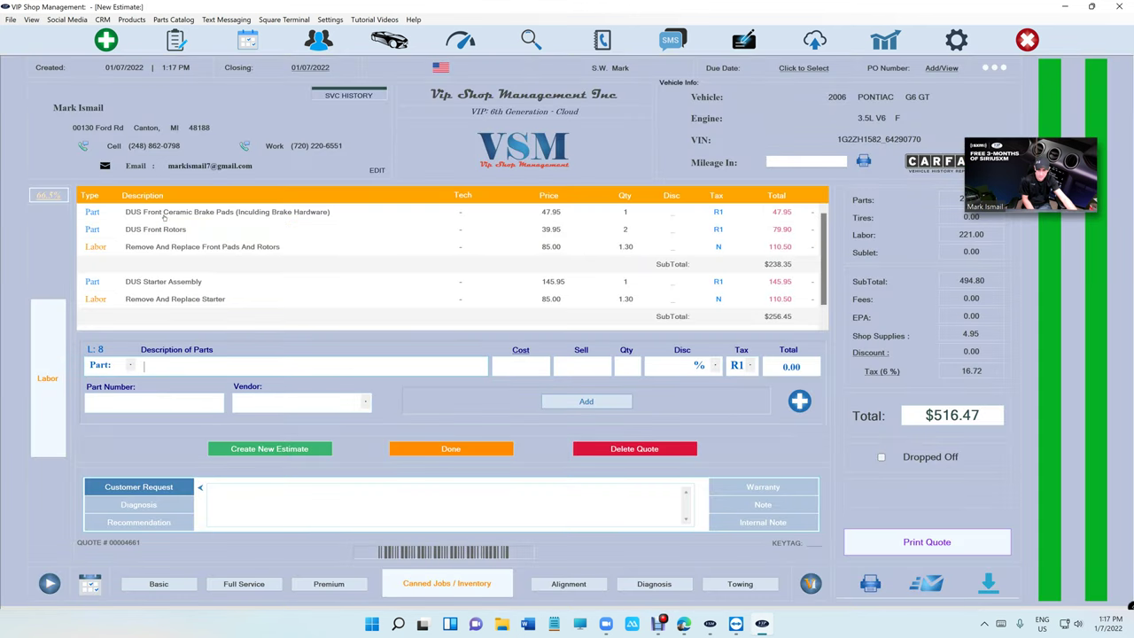
left_click(85, 147)
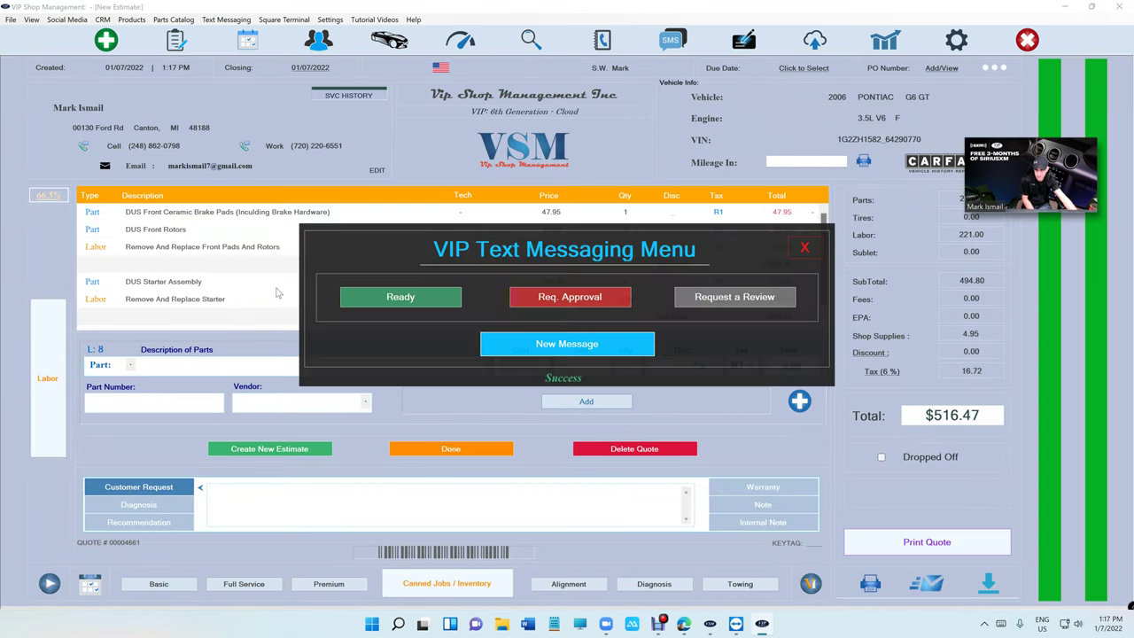
left_click(567, 345)
left_click(631, 421)
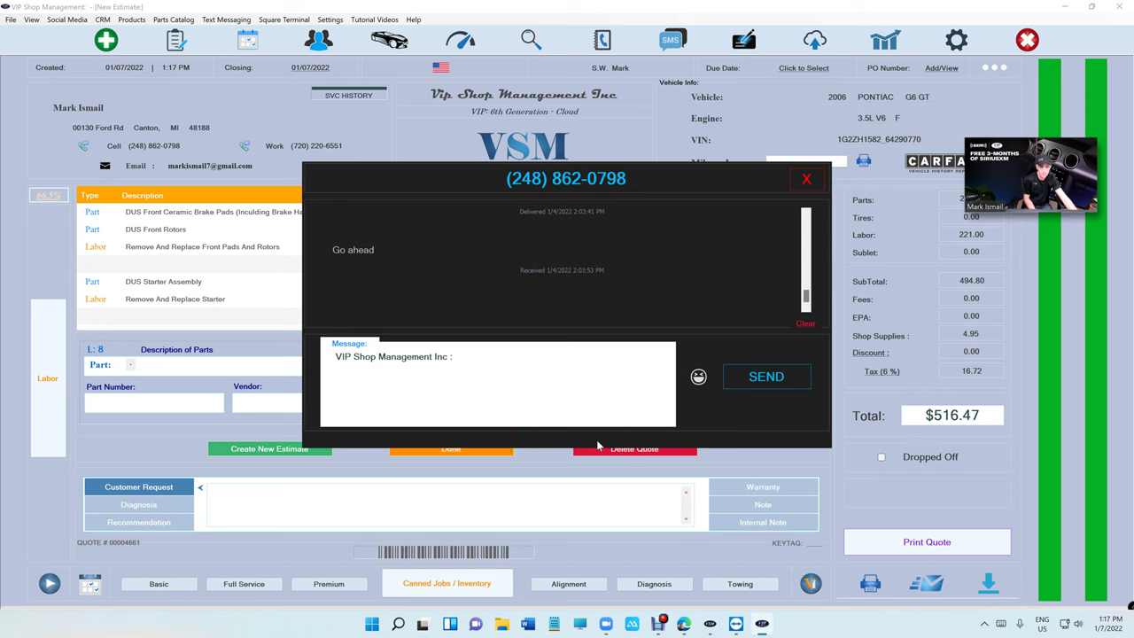
left_click(806, 179)
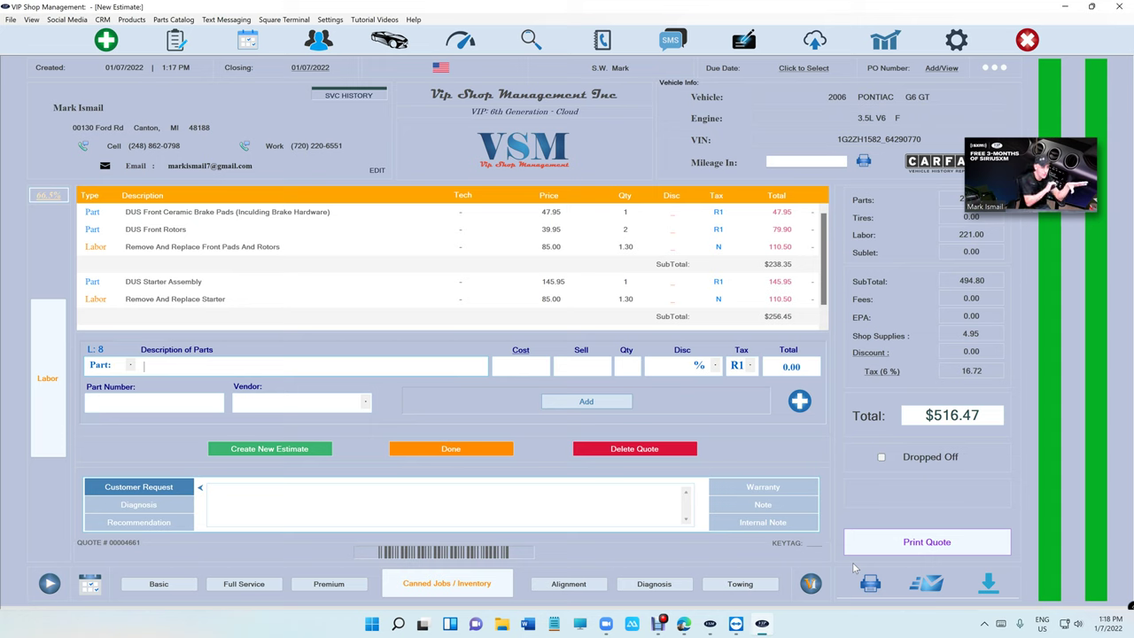
Email the Pontiac quote PDF to the customer with the subject 'Estimate for your PONTIAC G6 GT'.
left_click(873, 544)
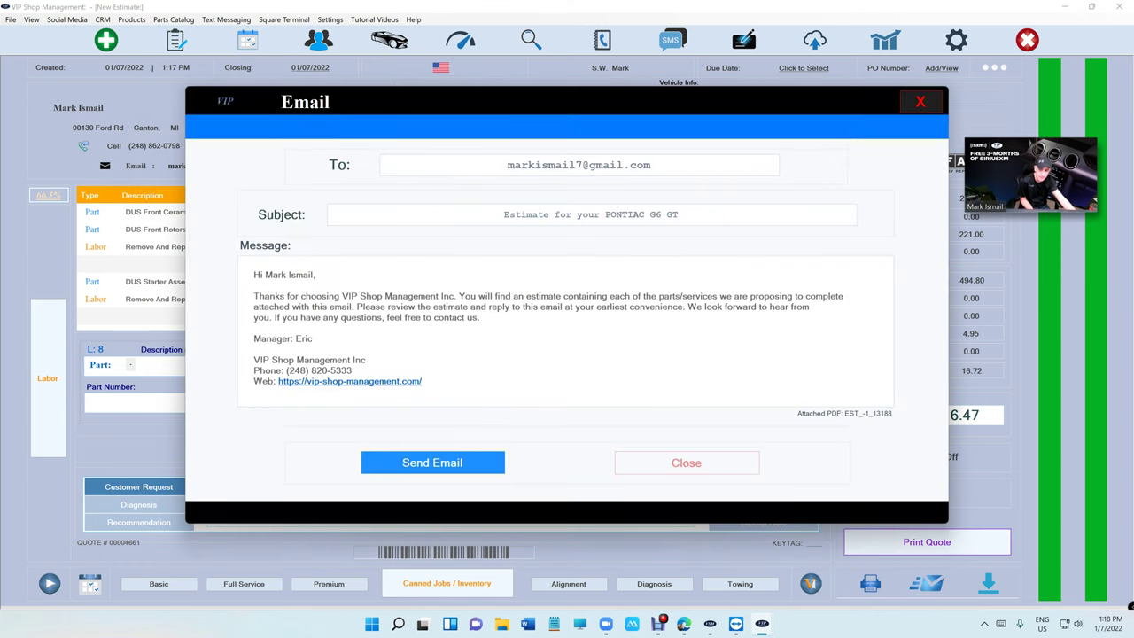
left_click(426, 461)
left_click(446, 466)
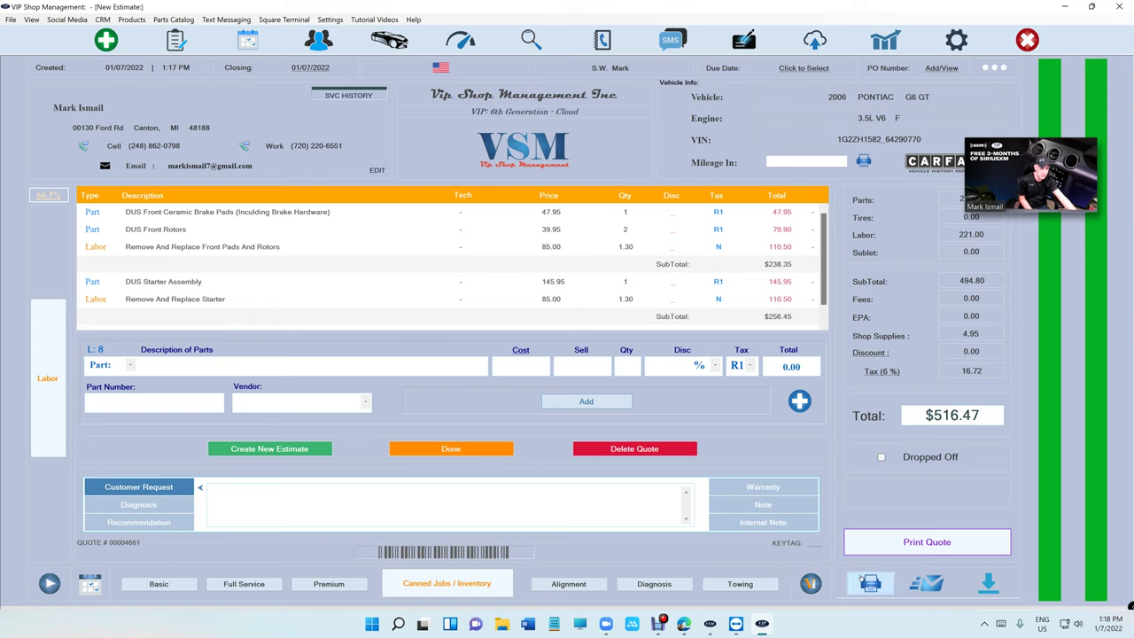
left_click(869, 580)
left_click(405, 362)
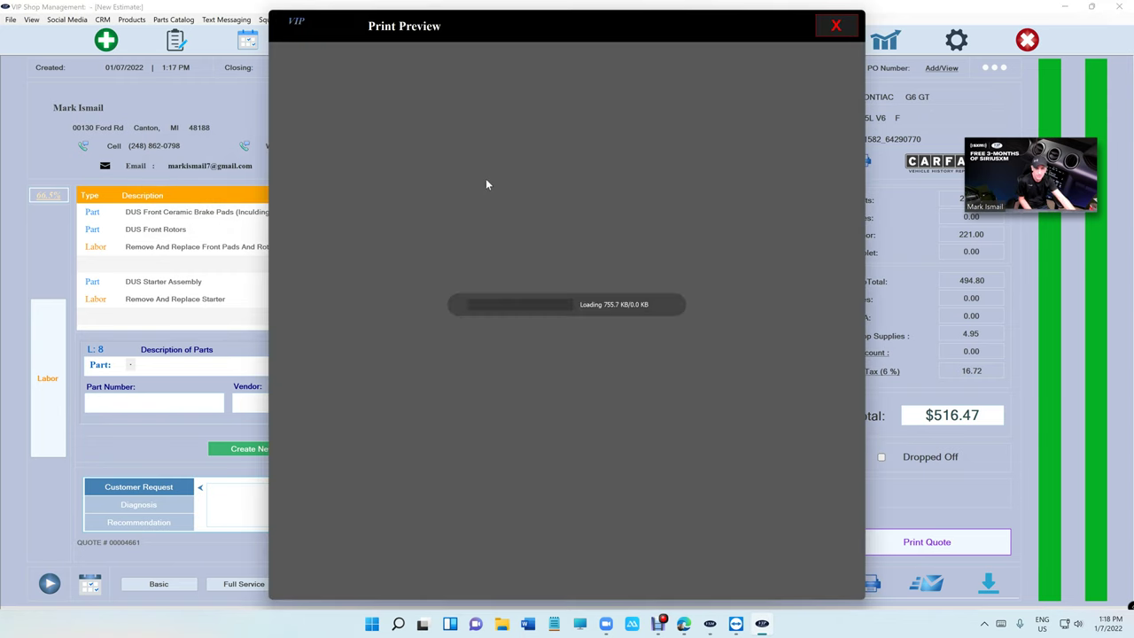
scroll(541, 175, "down", 2)
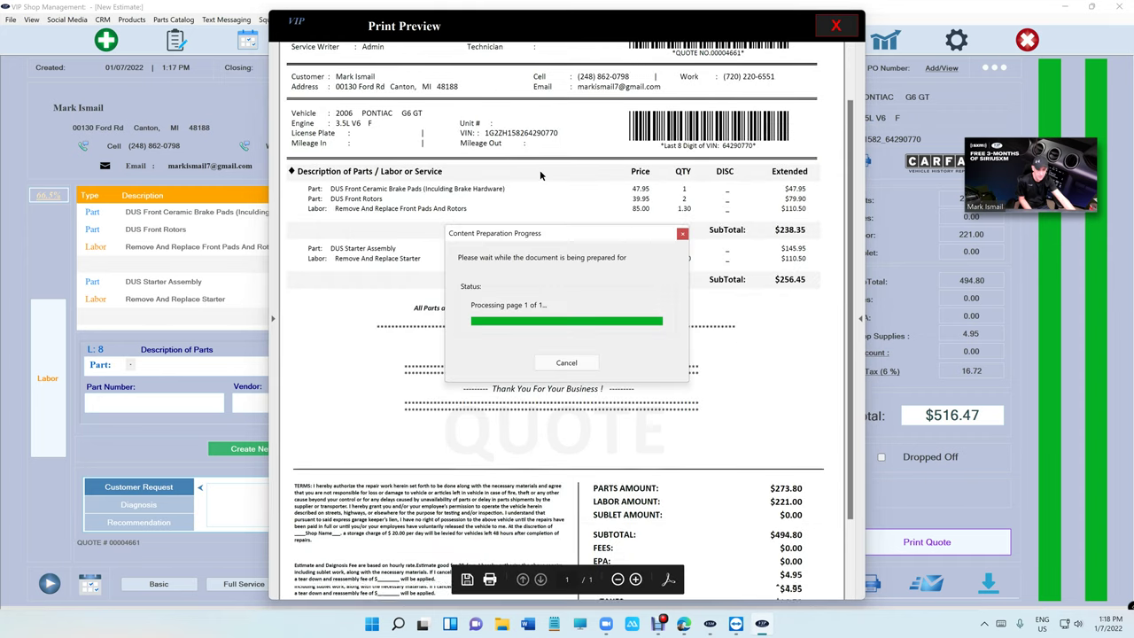
scroll(541, 181, "down", 1)
scroll(536, 197, "up", 2)
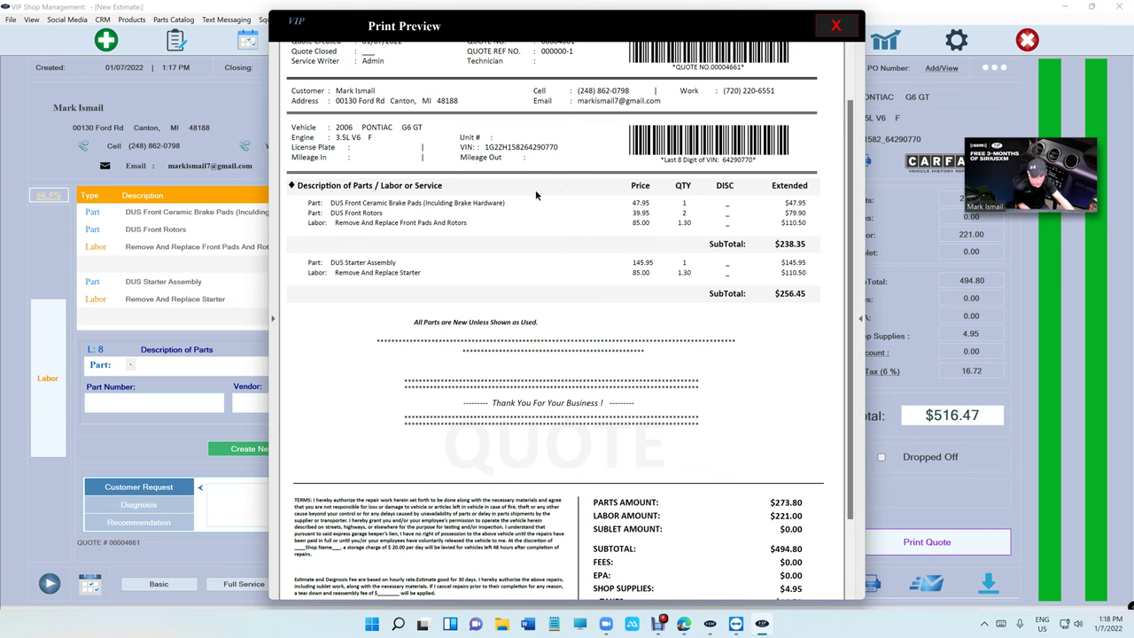
scroll(537, 199, "down", 2)
scroll(696, 170, "up", 4)
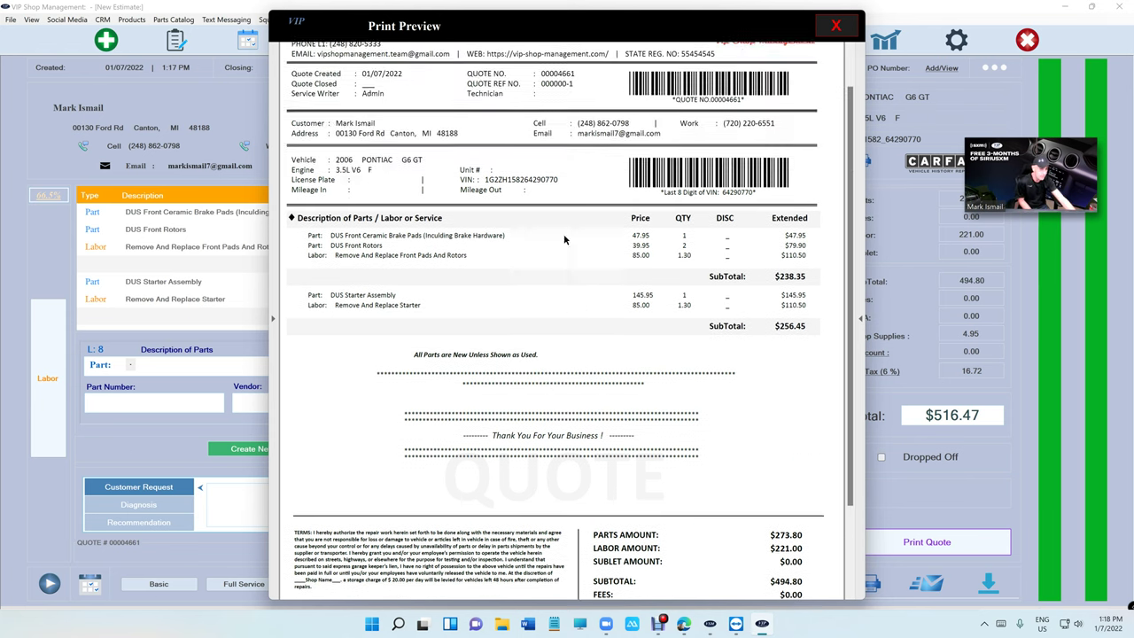
left_click(833, 25)
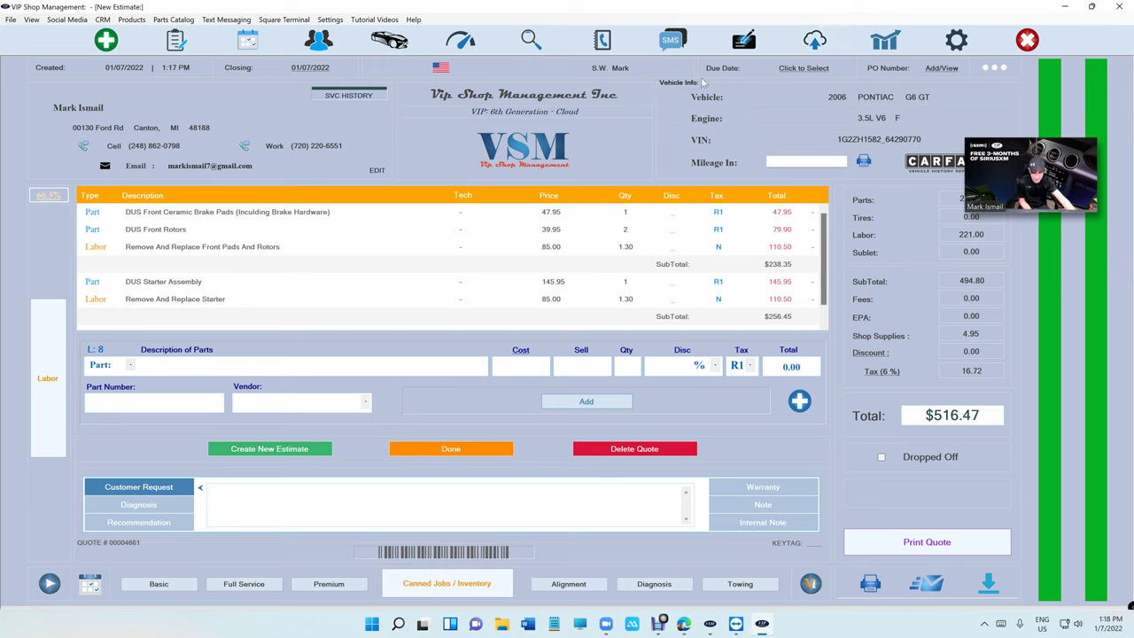
Delete the 2018 Jeep Grand Cherokee Trackhawk quote from all quotes, then start a blank estimate.
left_click(659, 449)
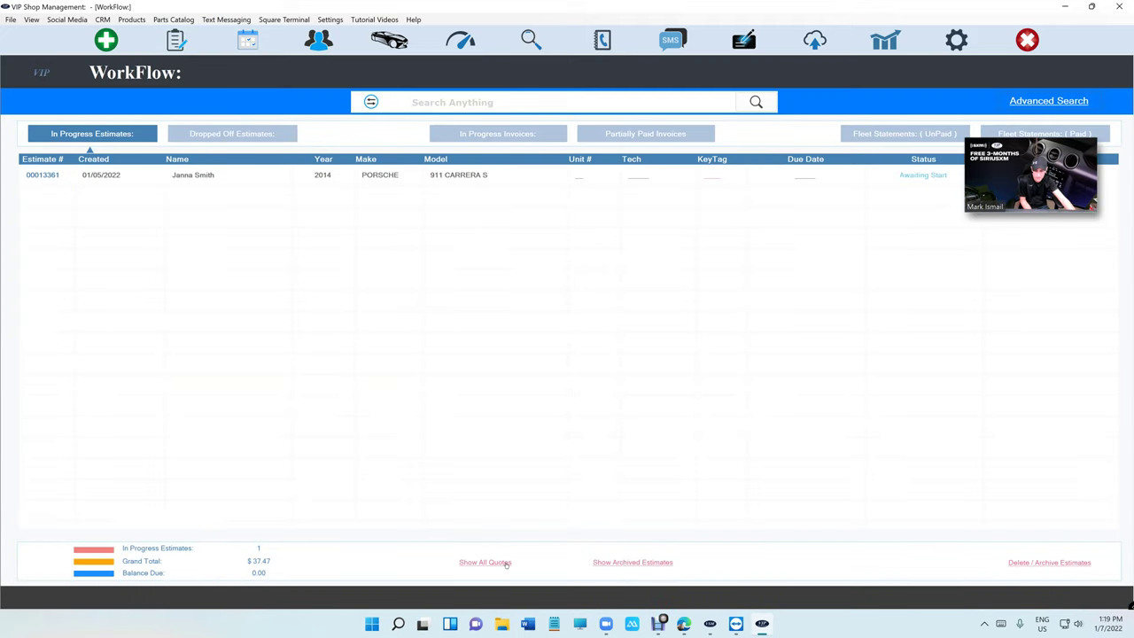
left_click(507, 562)
double_click(401, 196)
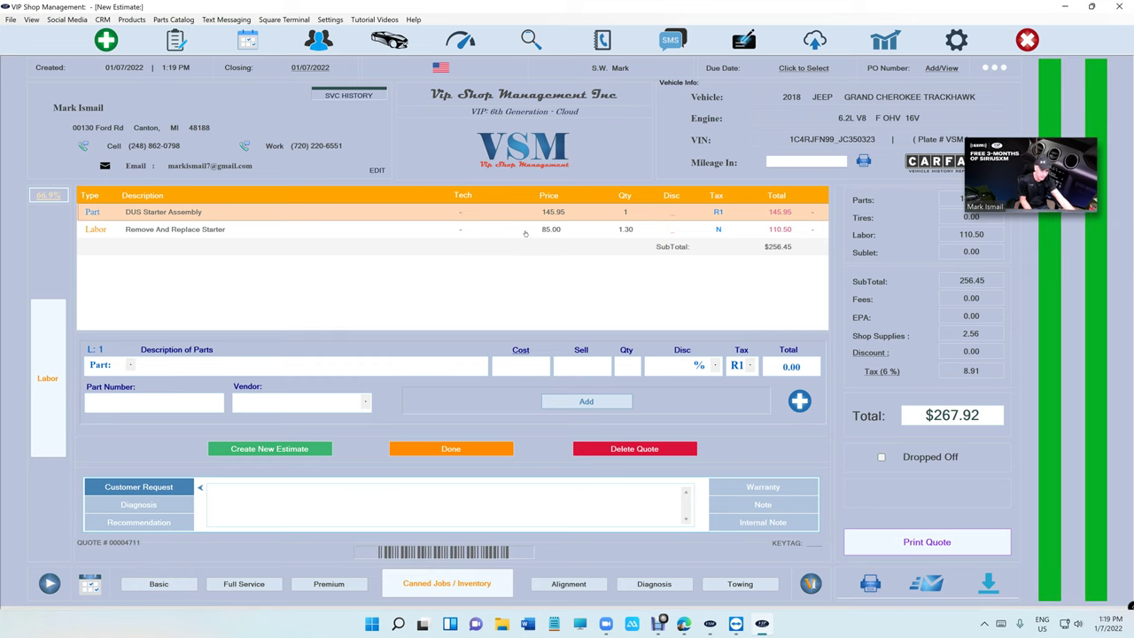
left_click(616, 450)
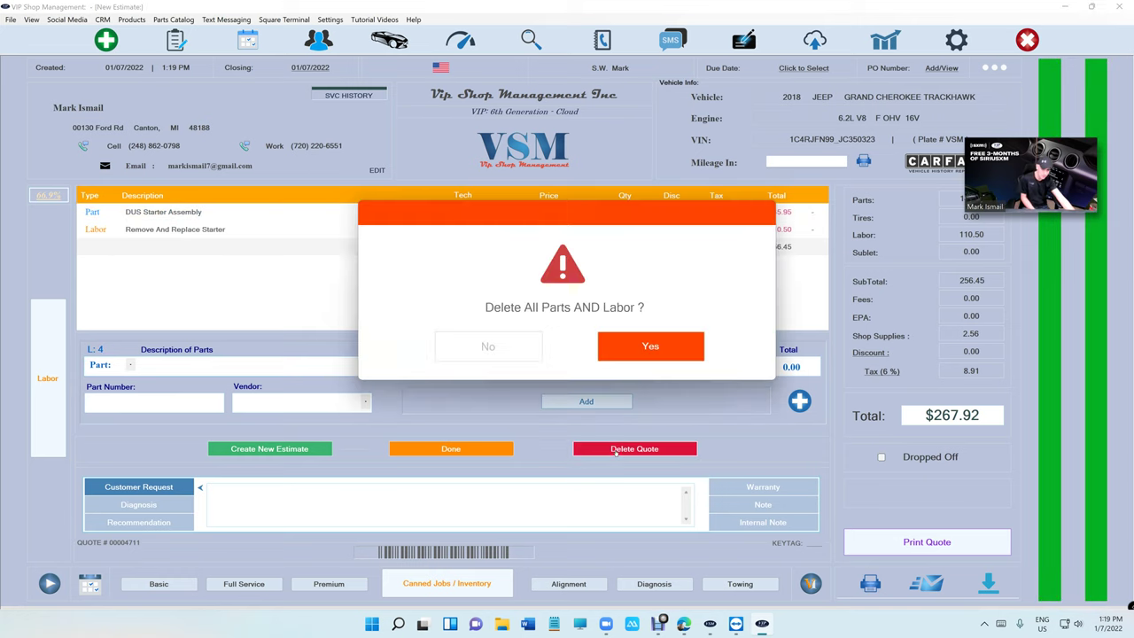
left_click(653, 353)
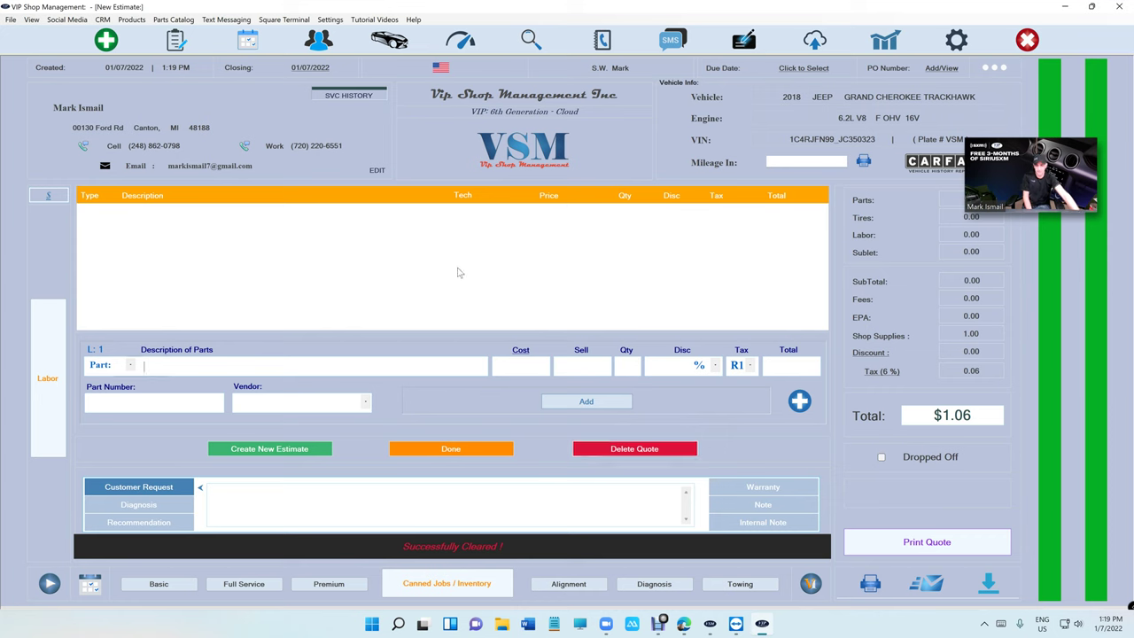
left_click(451, 449)
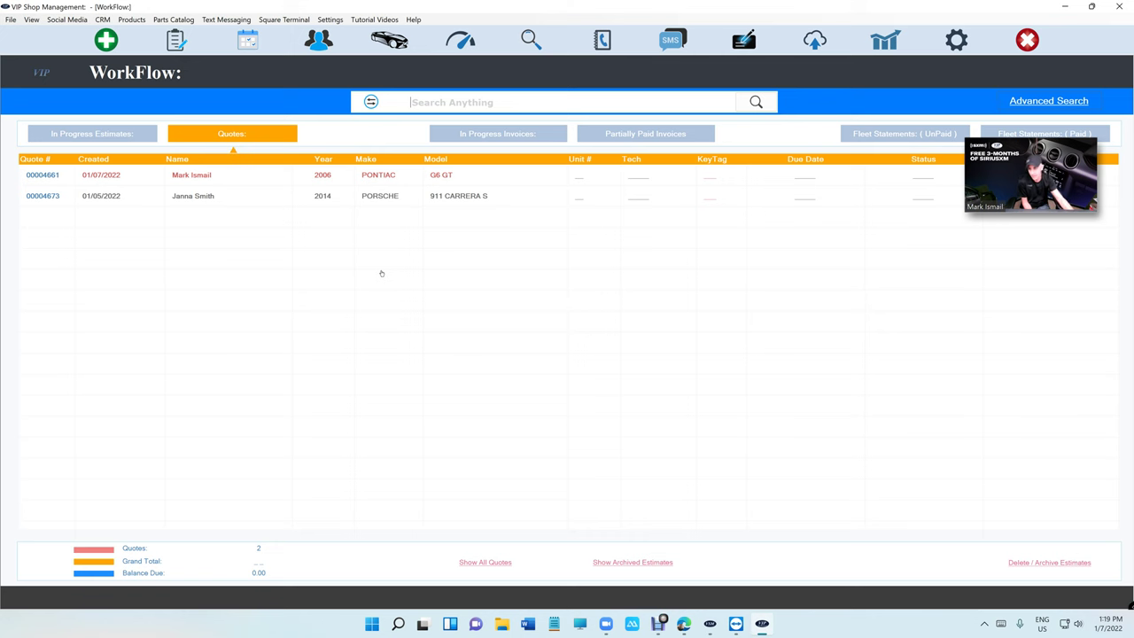
left_click(106, 40)
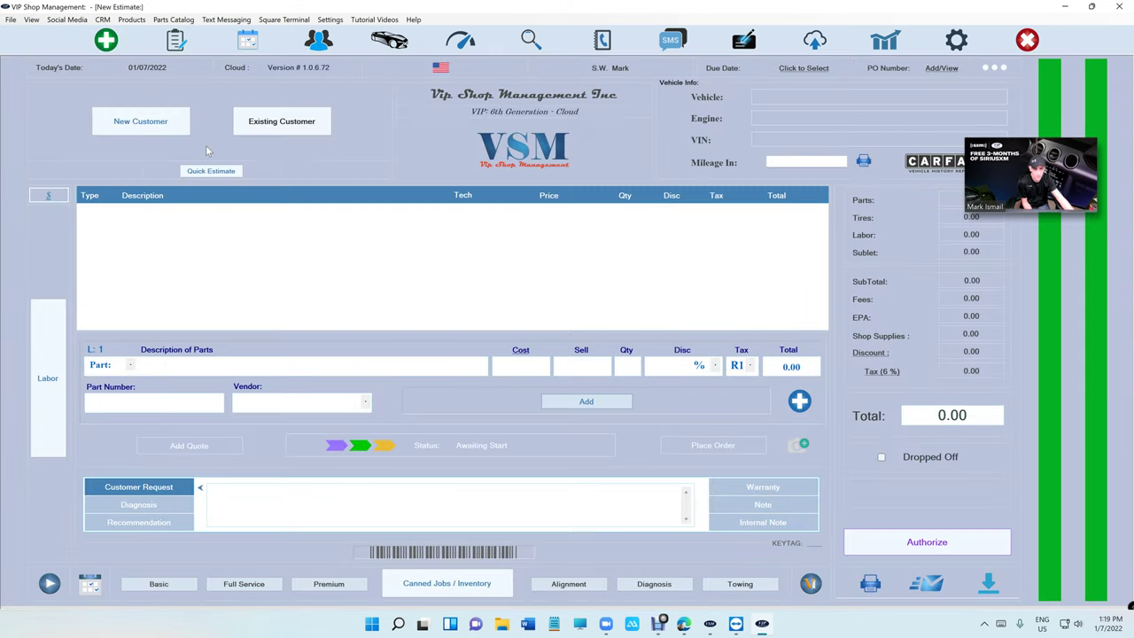